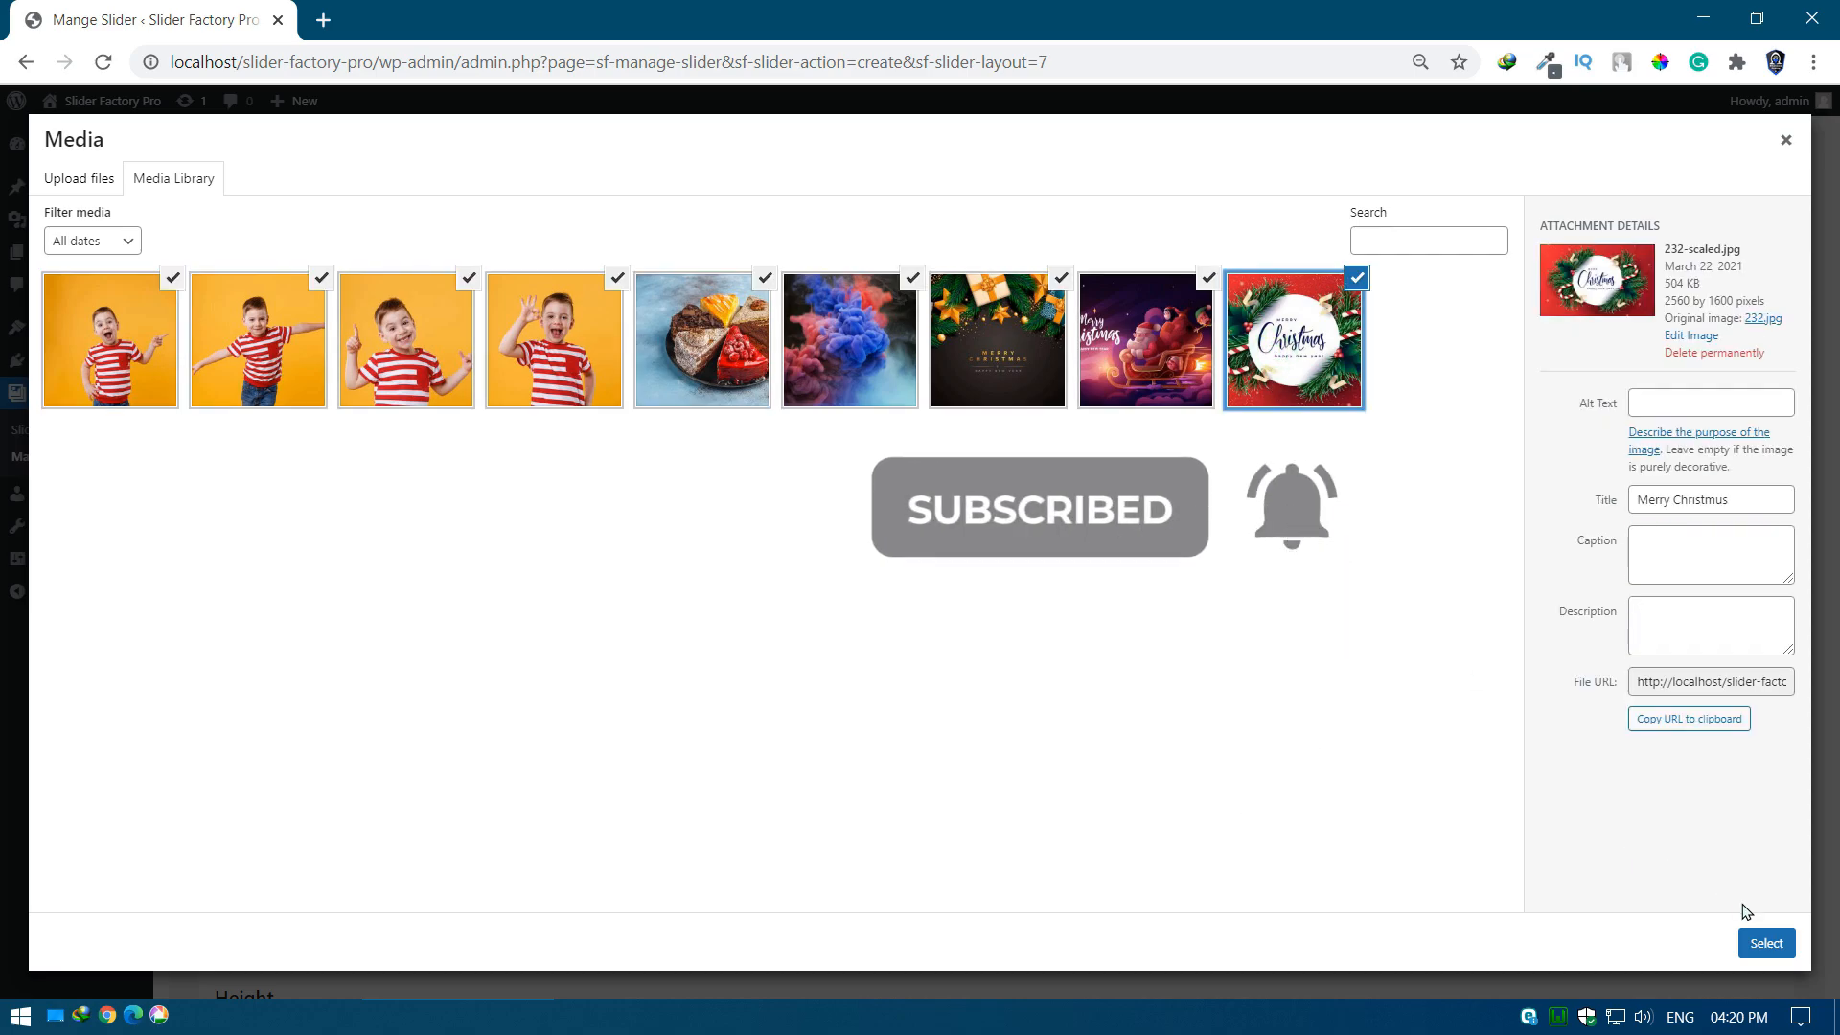
# Step: Add the nine selected media images as slides and rearrange them in the order 153, 149, 150, 148, 151, 147, 146, 152, 145
pyautogui.click(1761, 944)
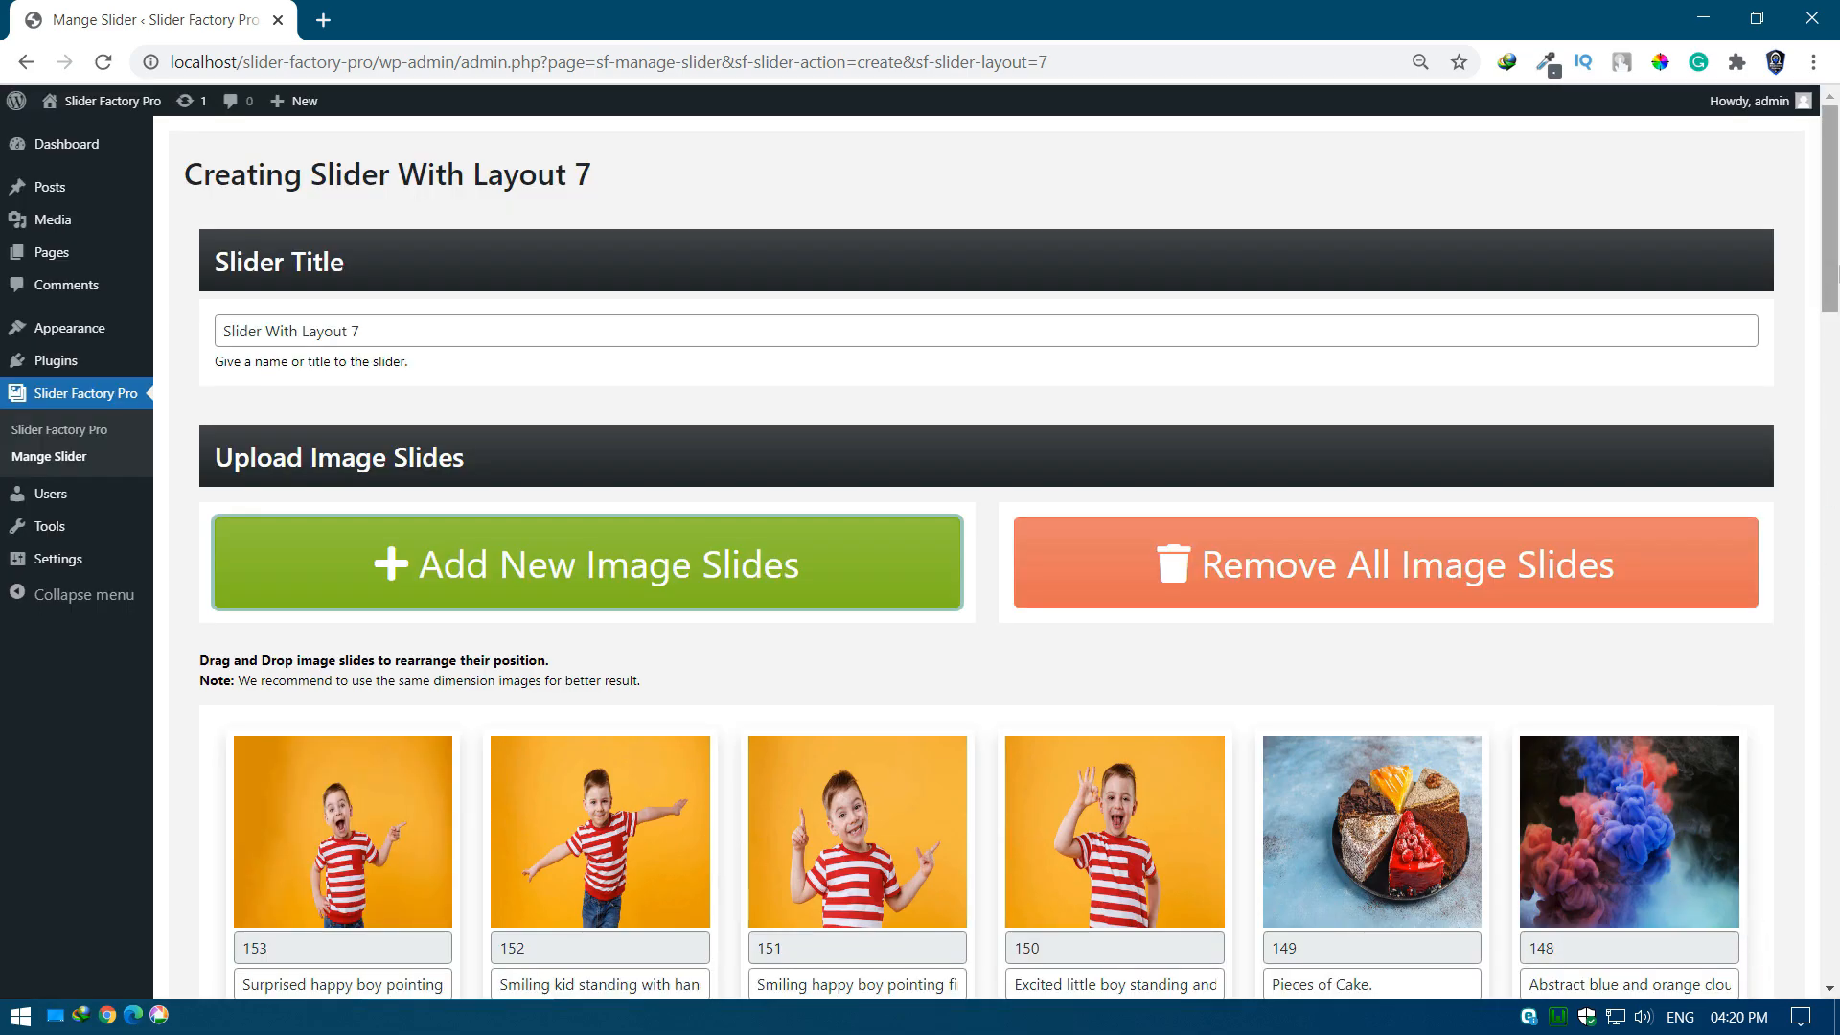
pyautogui.moveTo(1835, 249); pyautogui.dragTo(1838, 373)
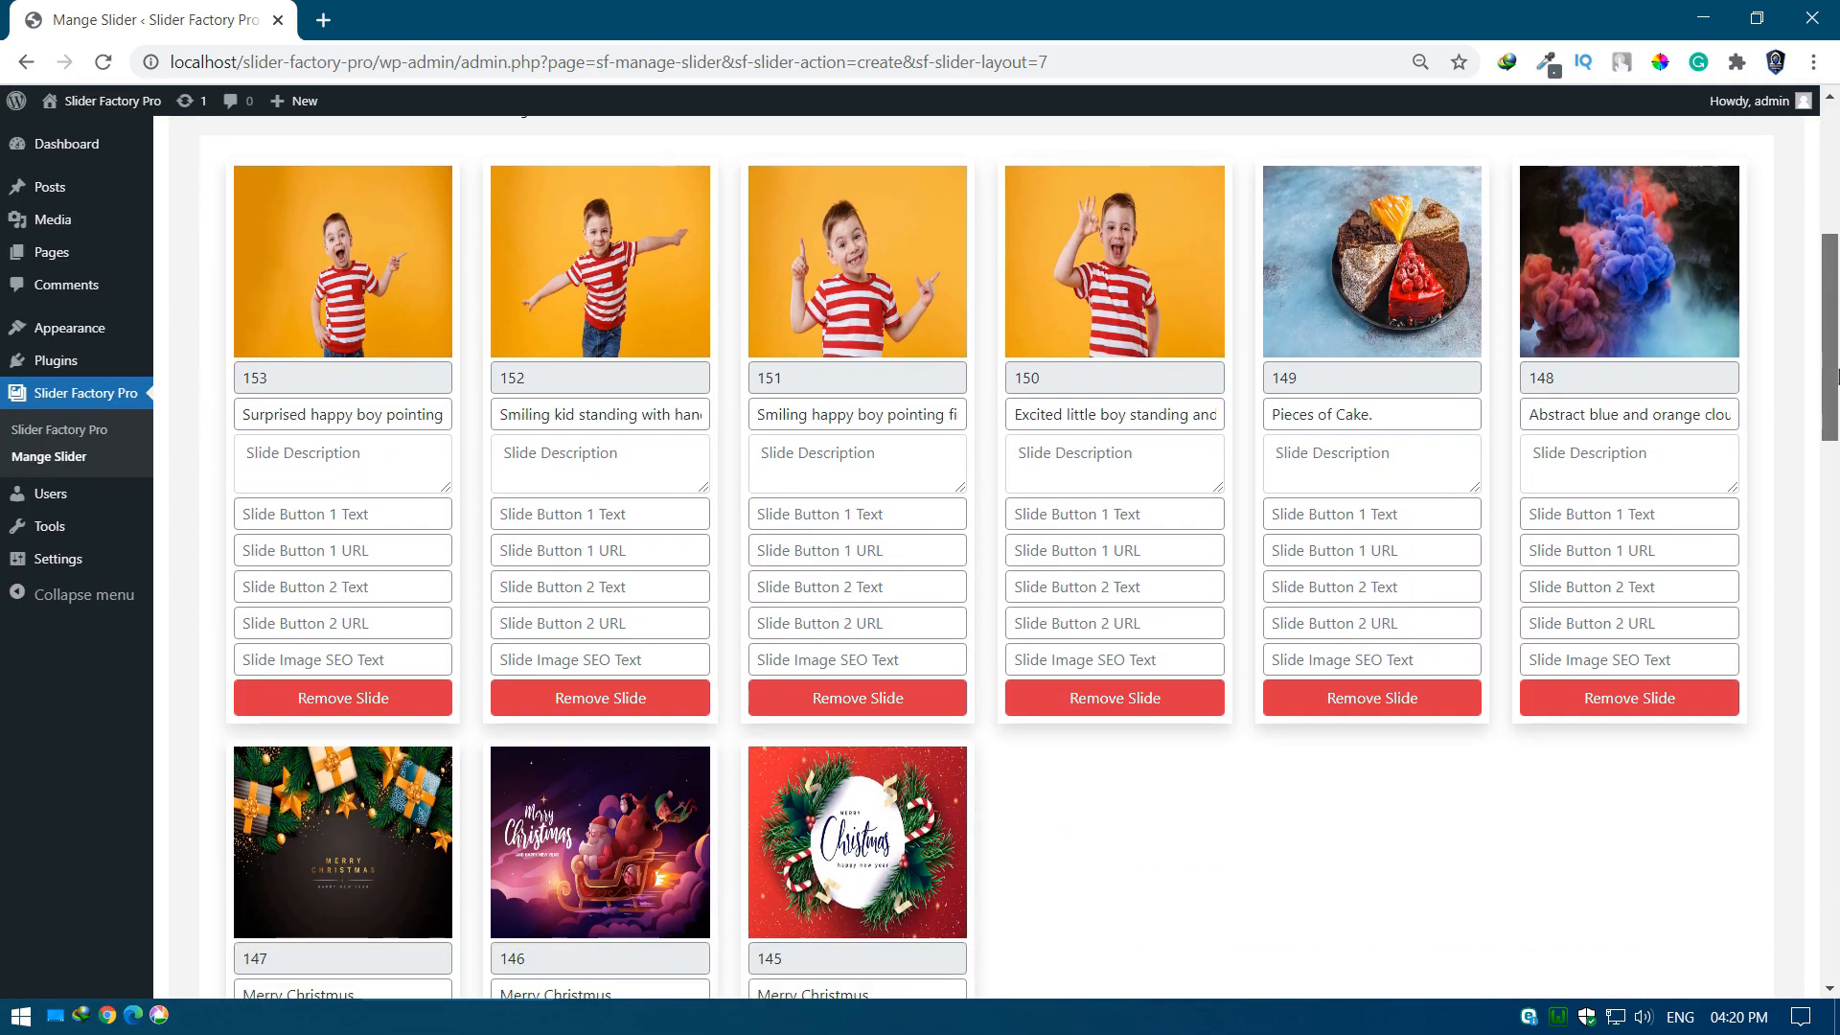
pyautogui.moveTo(579, 283); pyautogui.dragTo(1501, 311)
pyautogui.moveTo(562, 323); pyautogui.dragTo(945, 482)
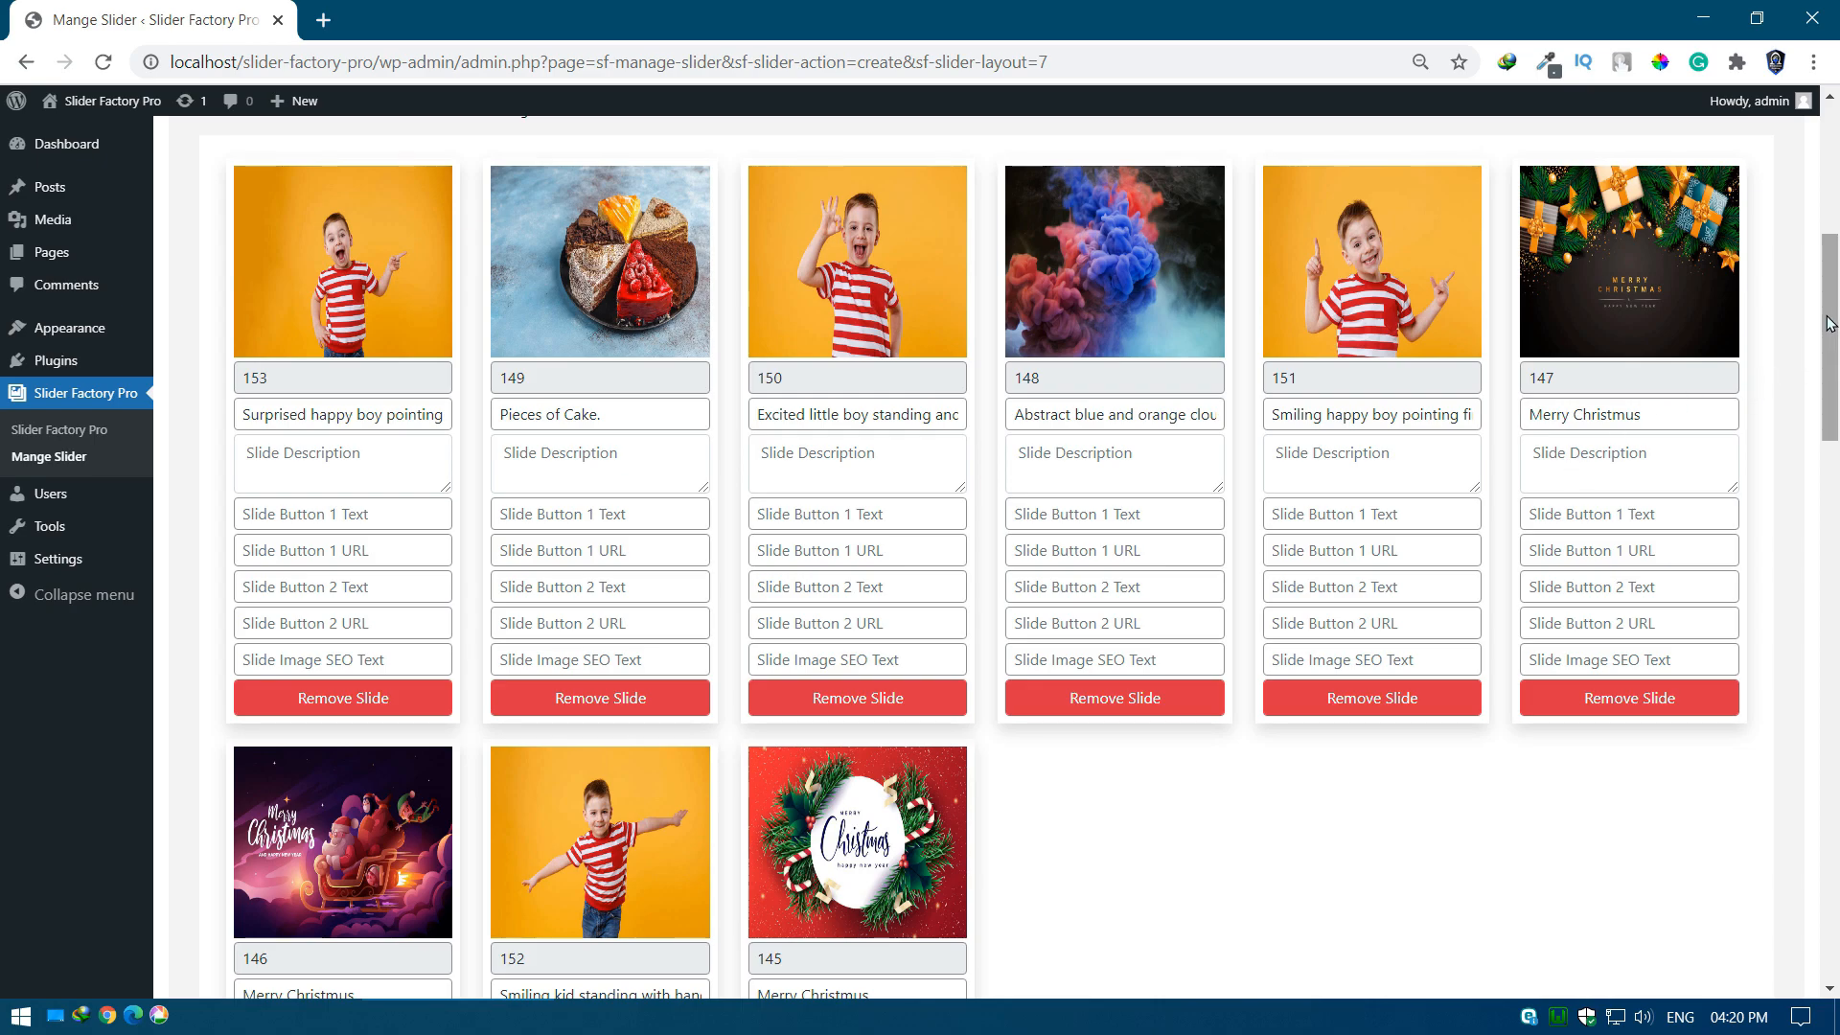
# Step: Set the slider container's height to 900px in the Layout 7 settings, keeping the width at 100%
pyautogui.moveTo(1830, 330); pyautogui.dragTo(1836, 608)
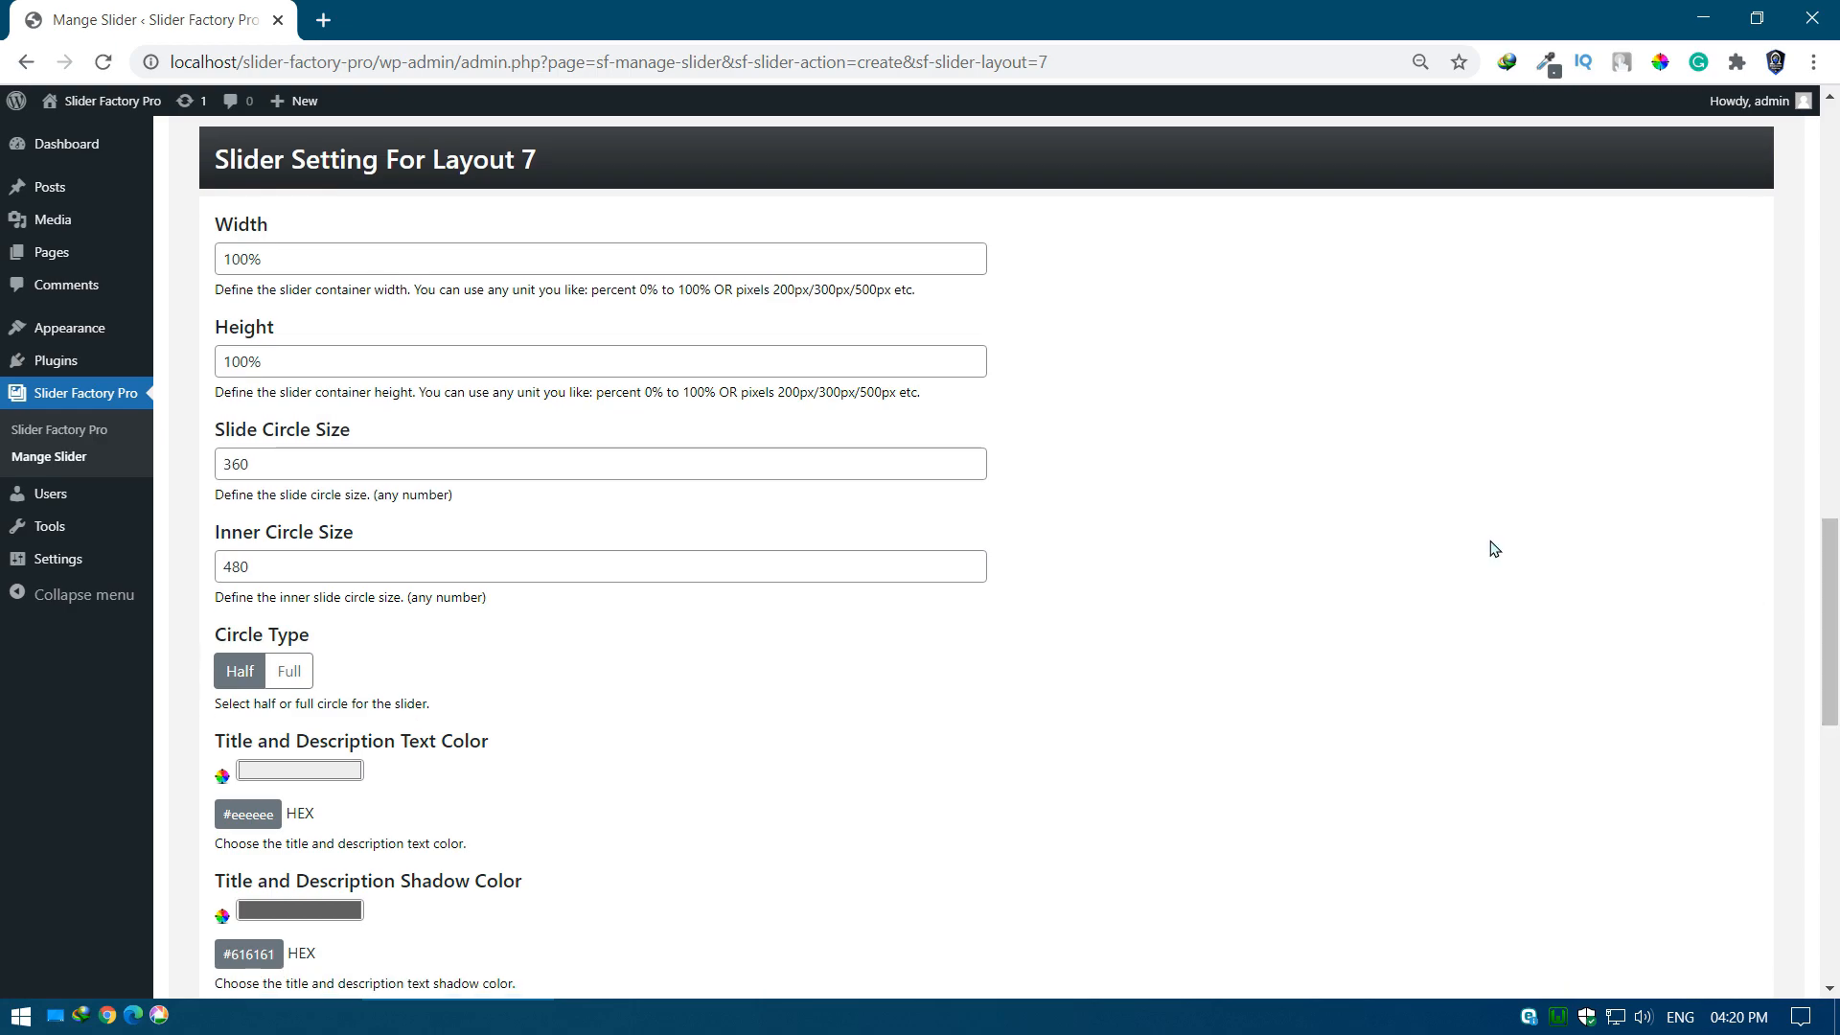
pyautogui.click(265, 258)
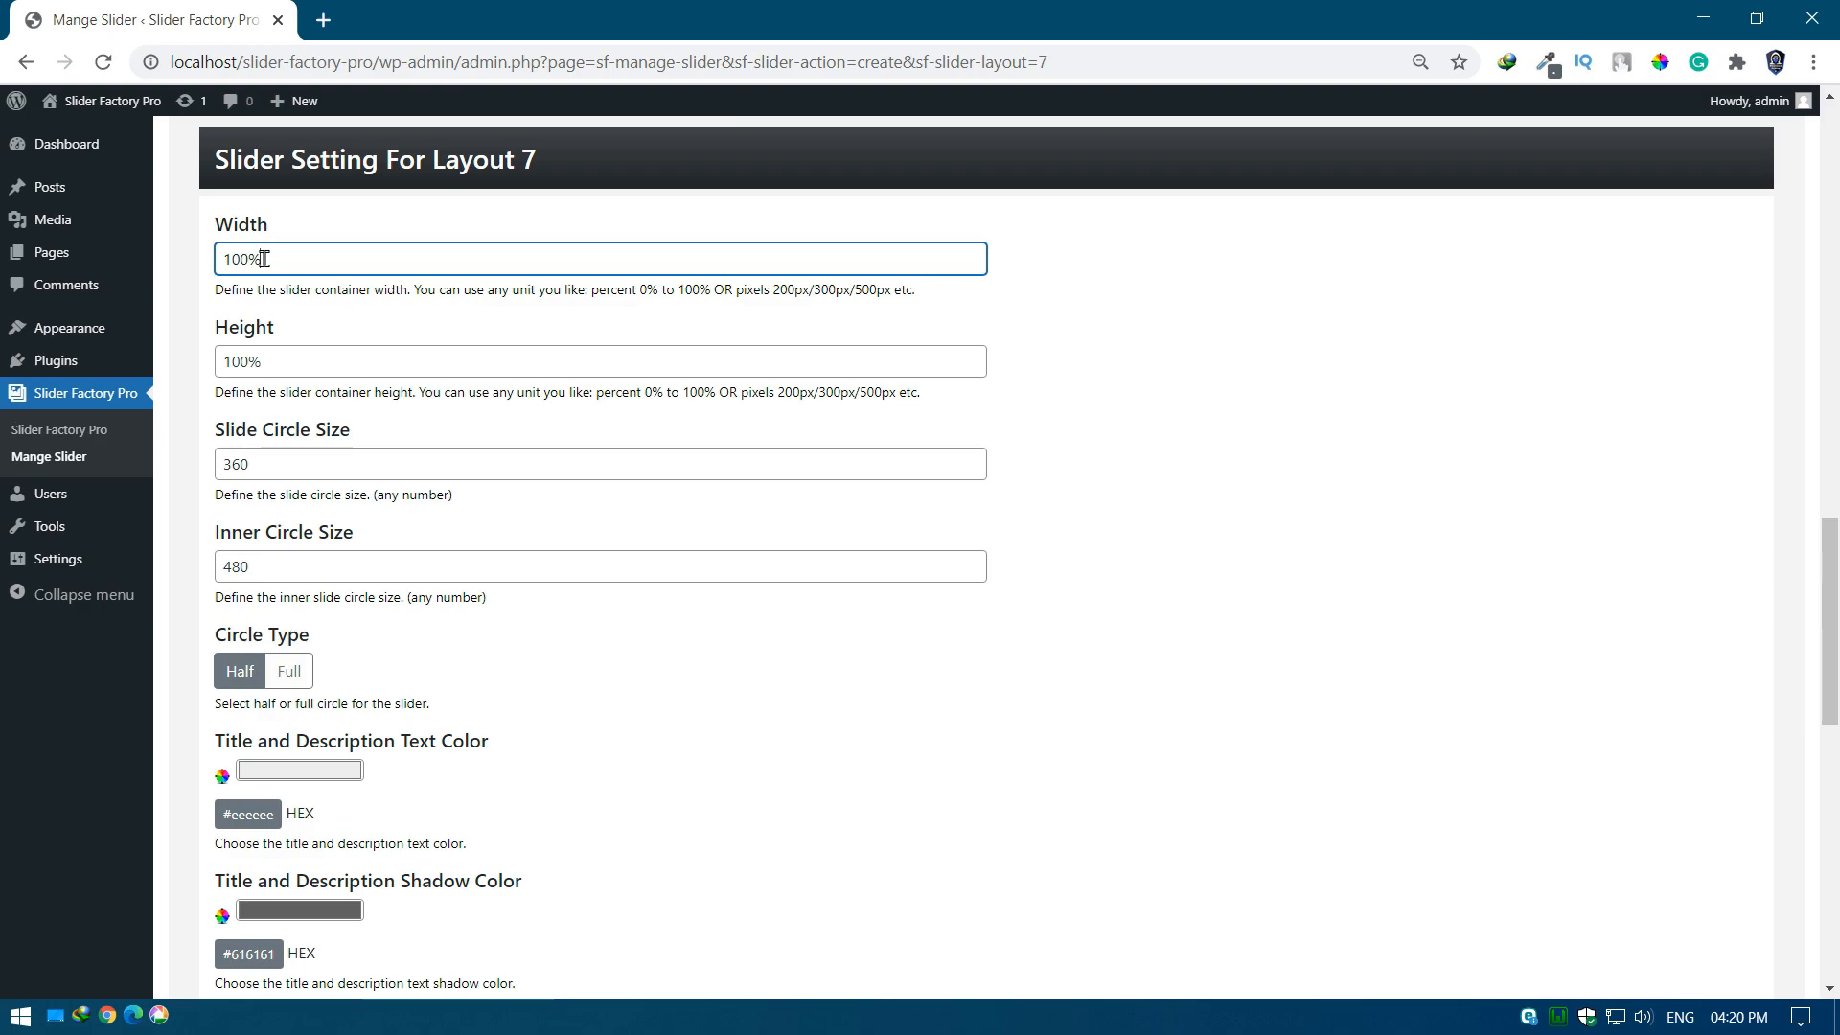
pyautogui.moveTo(280, 365); pyautogui.dragTo(204, 371)
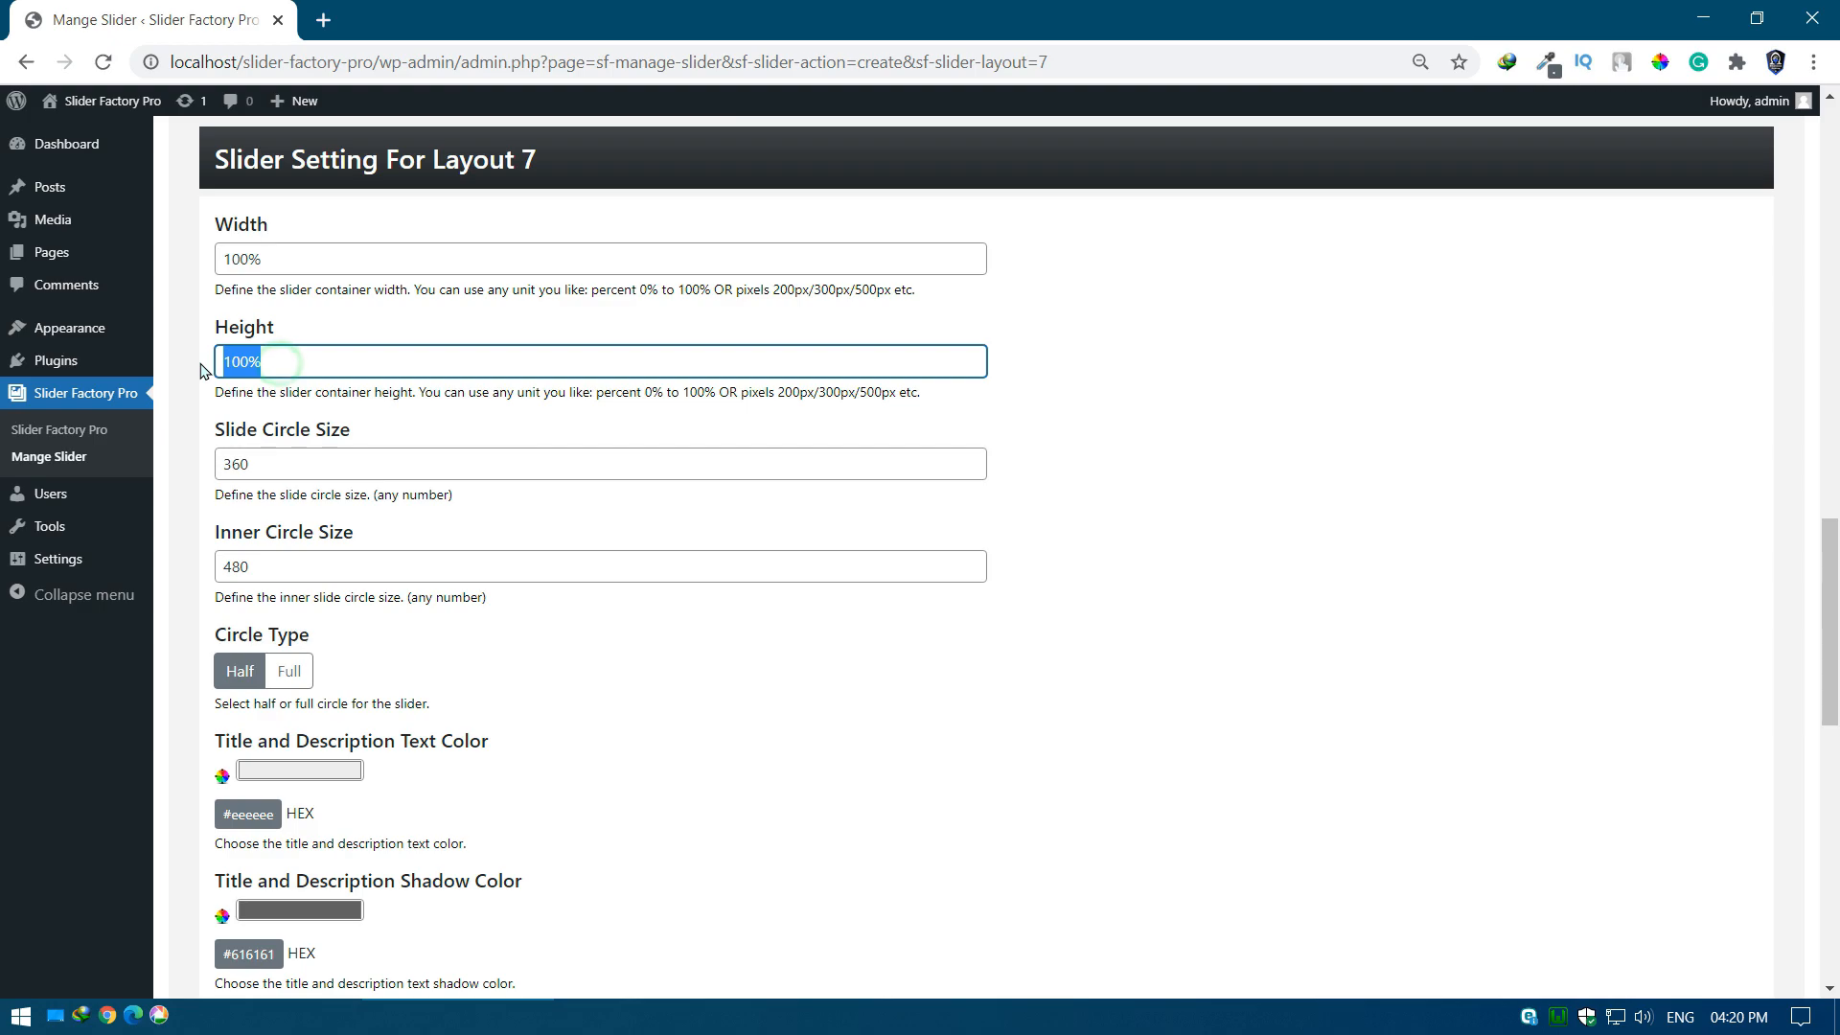
pyautogui.write('900')
# Step: Set the slide circle size to 400 and the inner circle size to 500, with the Half circle type
pyautogui.click(280, 459)
pyautogui.moveTo(298, 468); pyautogui.dragTo(214, 466)
pyautogui.write('400')
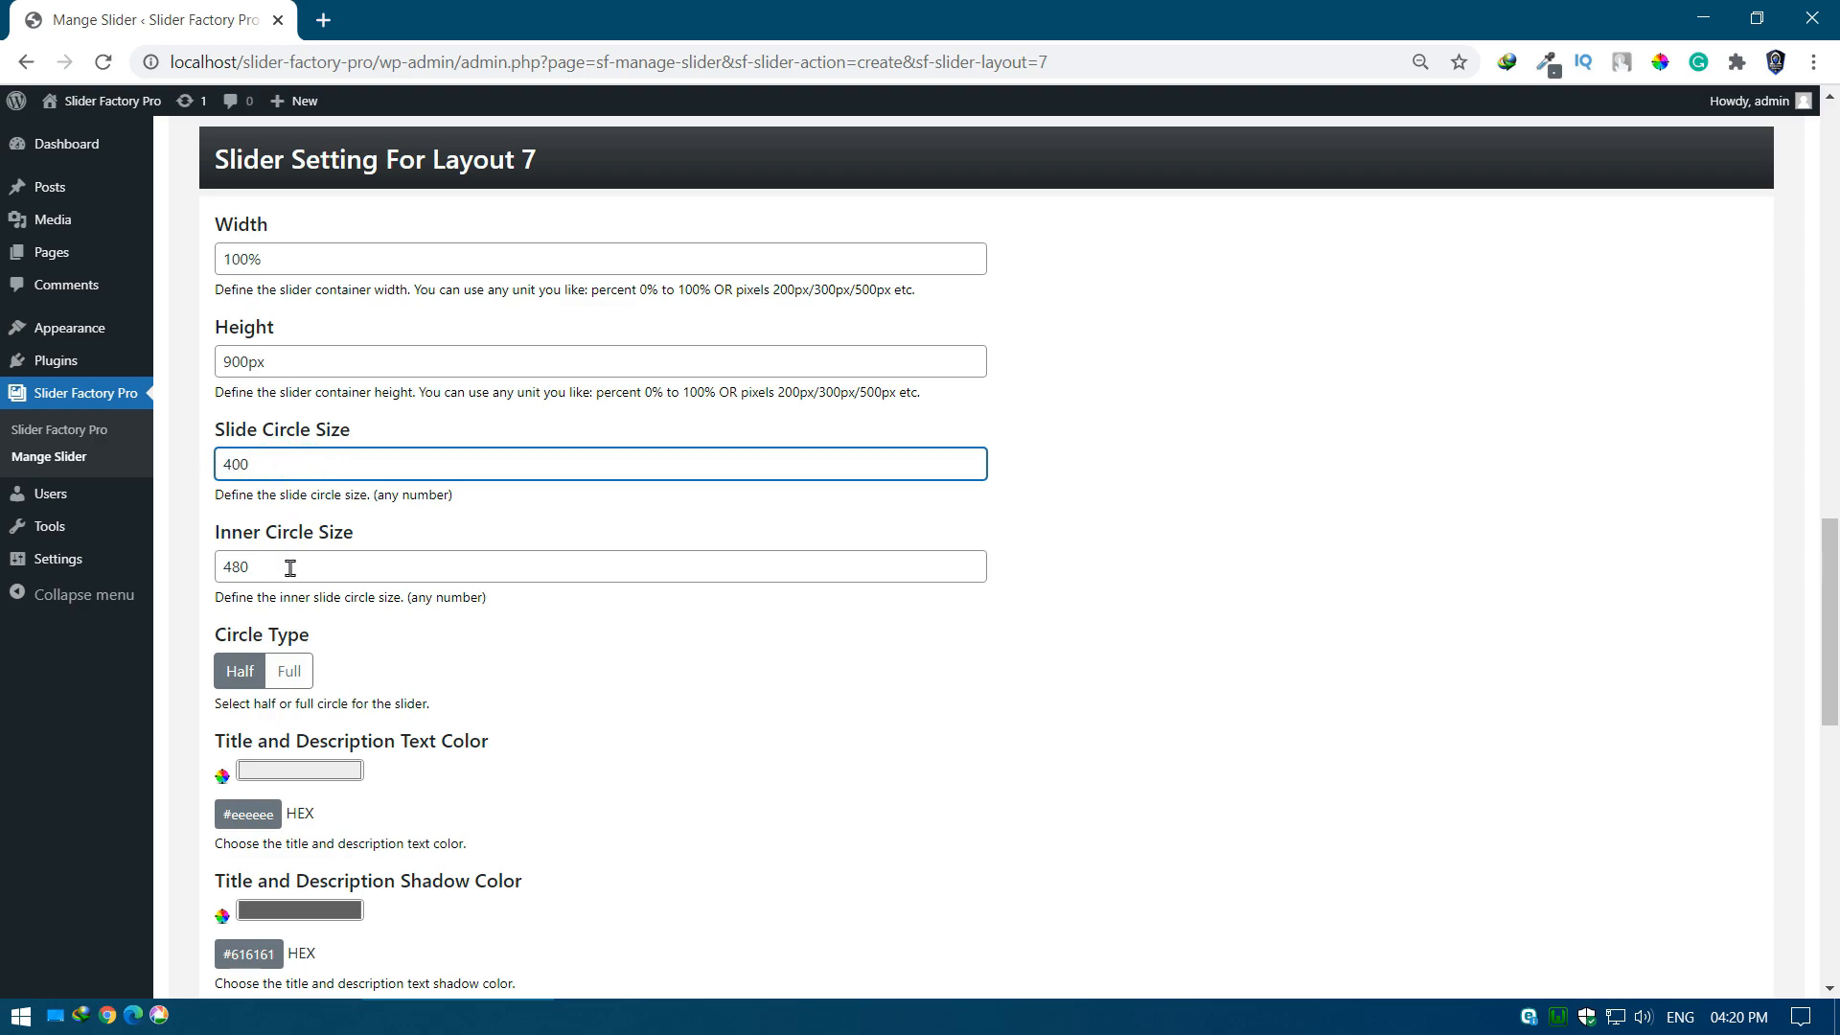
pyautogui.click(291, 568)
pyautogui.doubleClick(288, 568)
pyautogui.write('500')
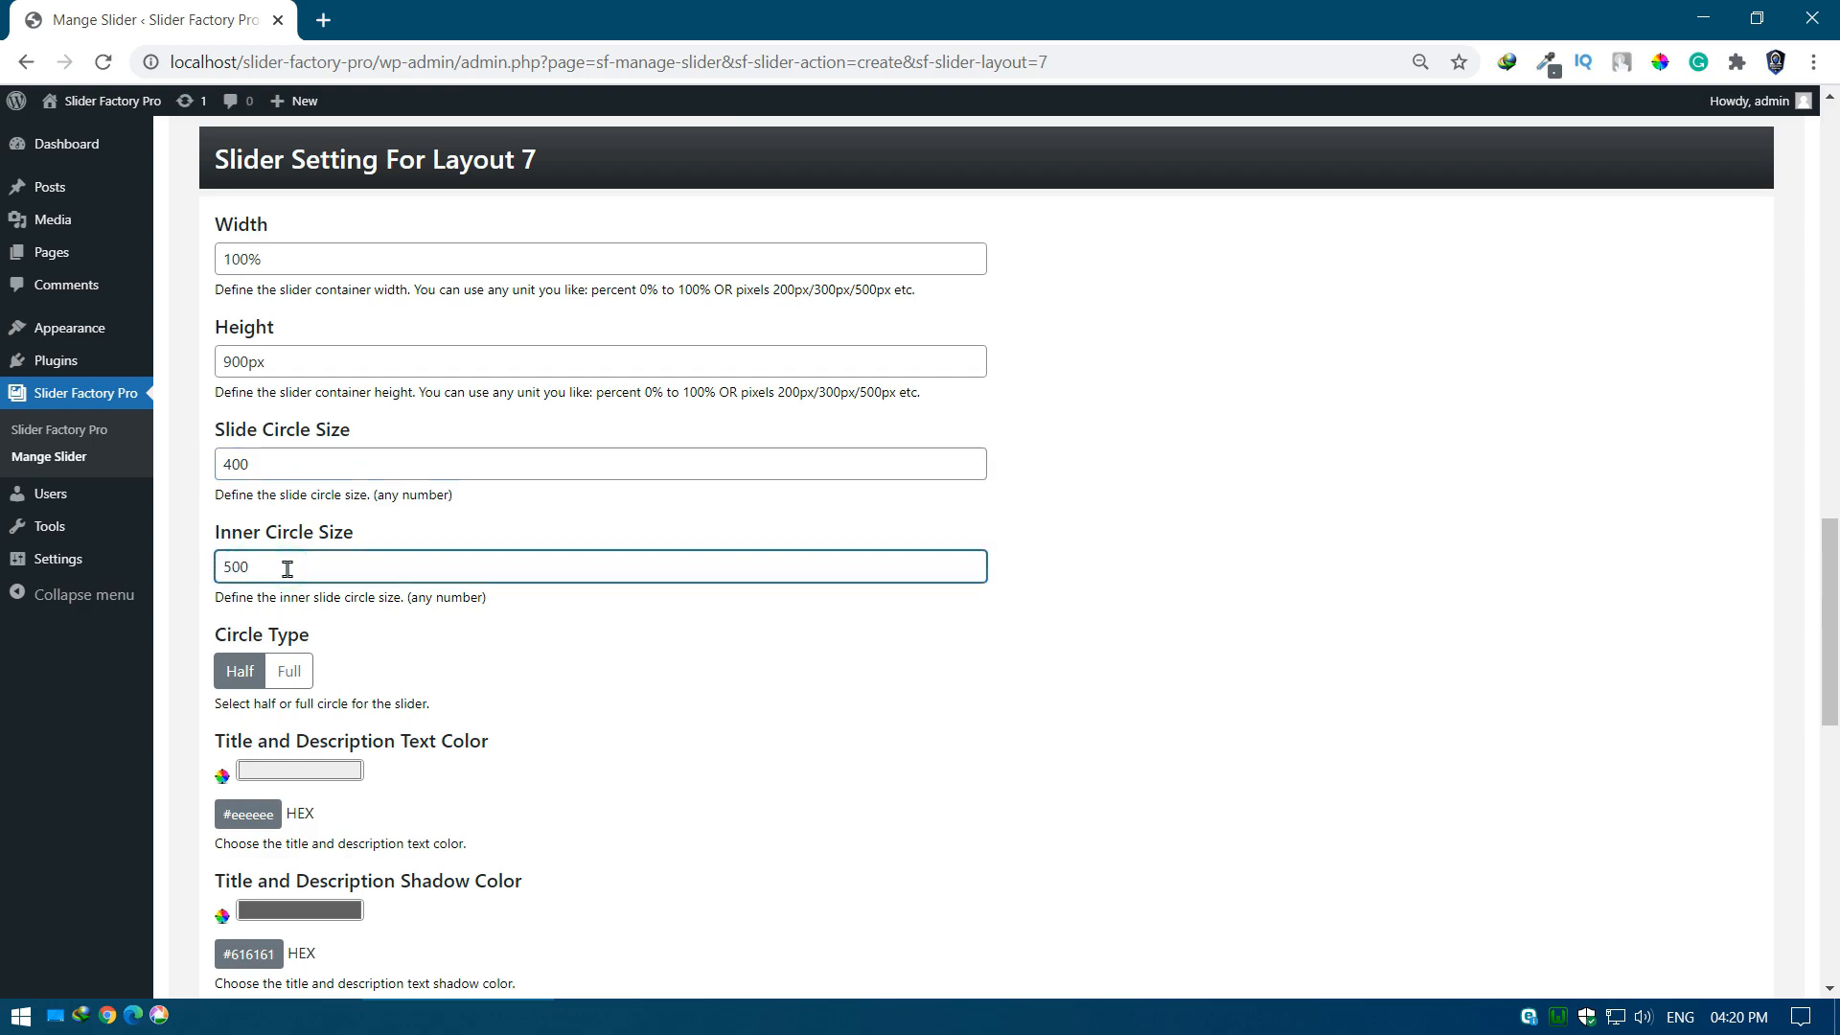
pyautogui.click(241, 677)
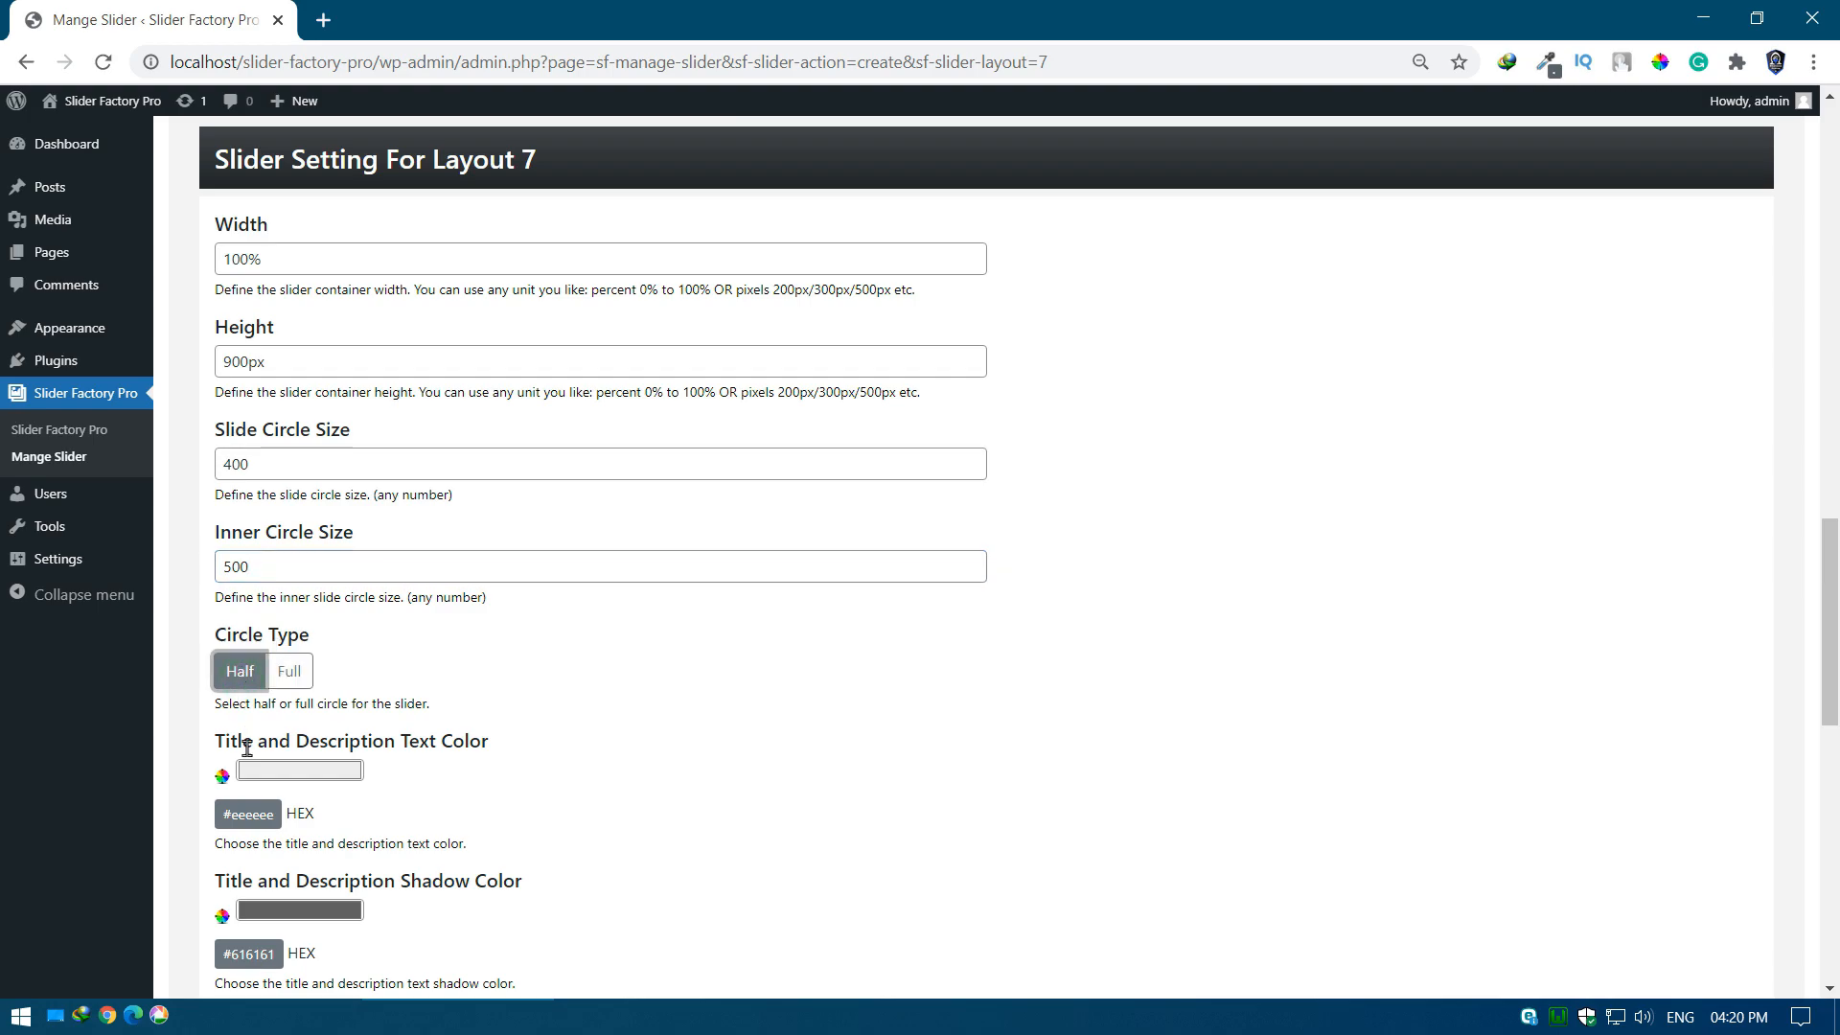
# Step: Set the title and description text color to white (#ffffff) and their shadow color to black (#000000)
pyautogui.click(250, 774)
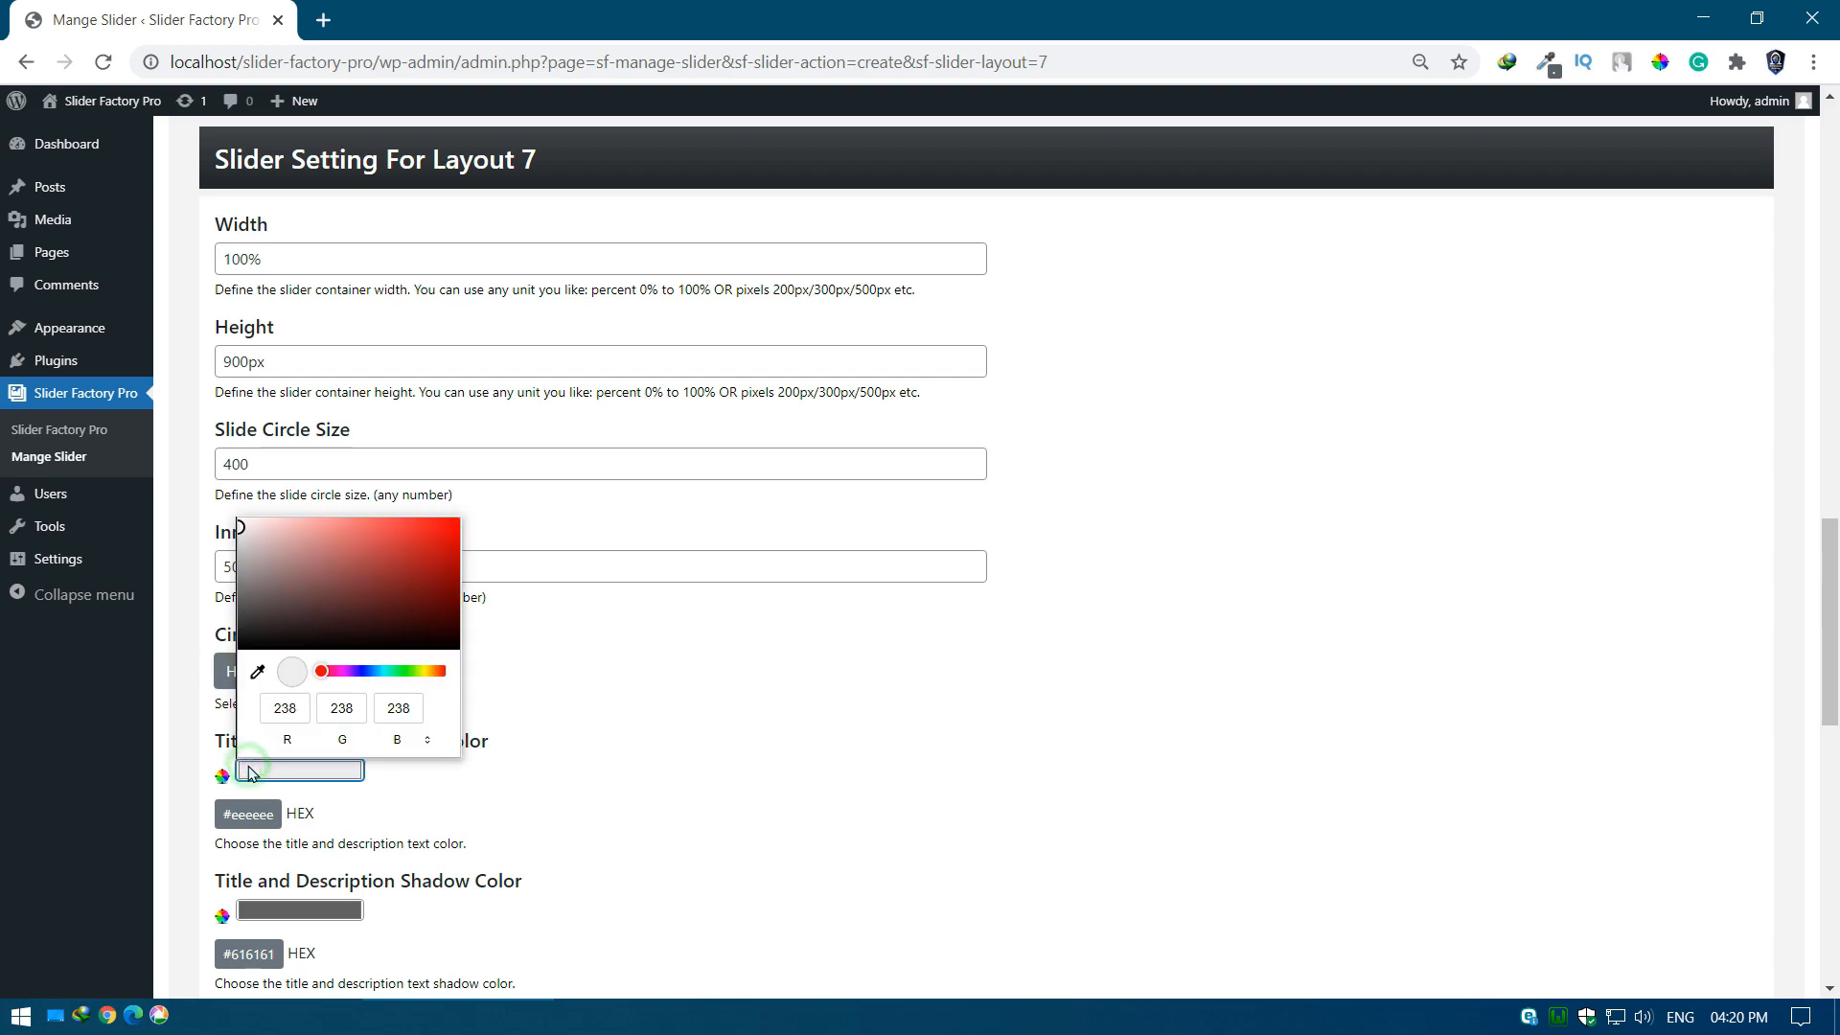
pyautogui.click(240, 527)
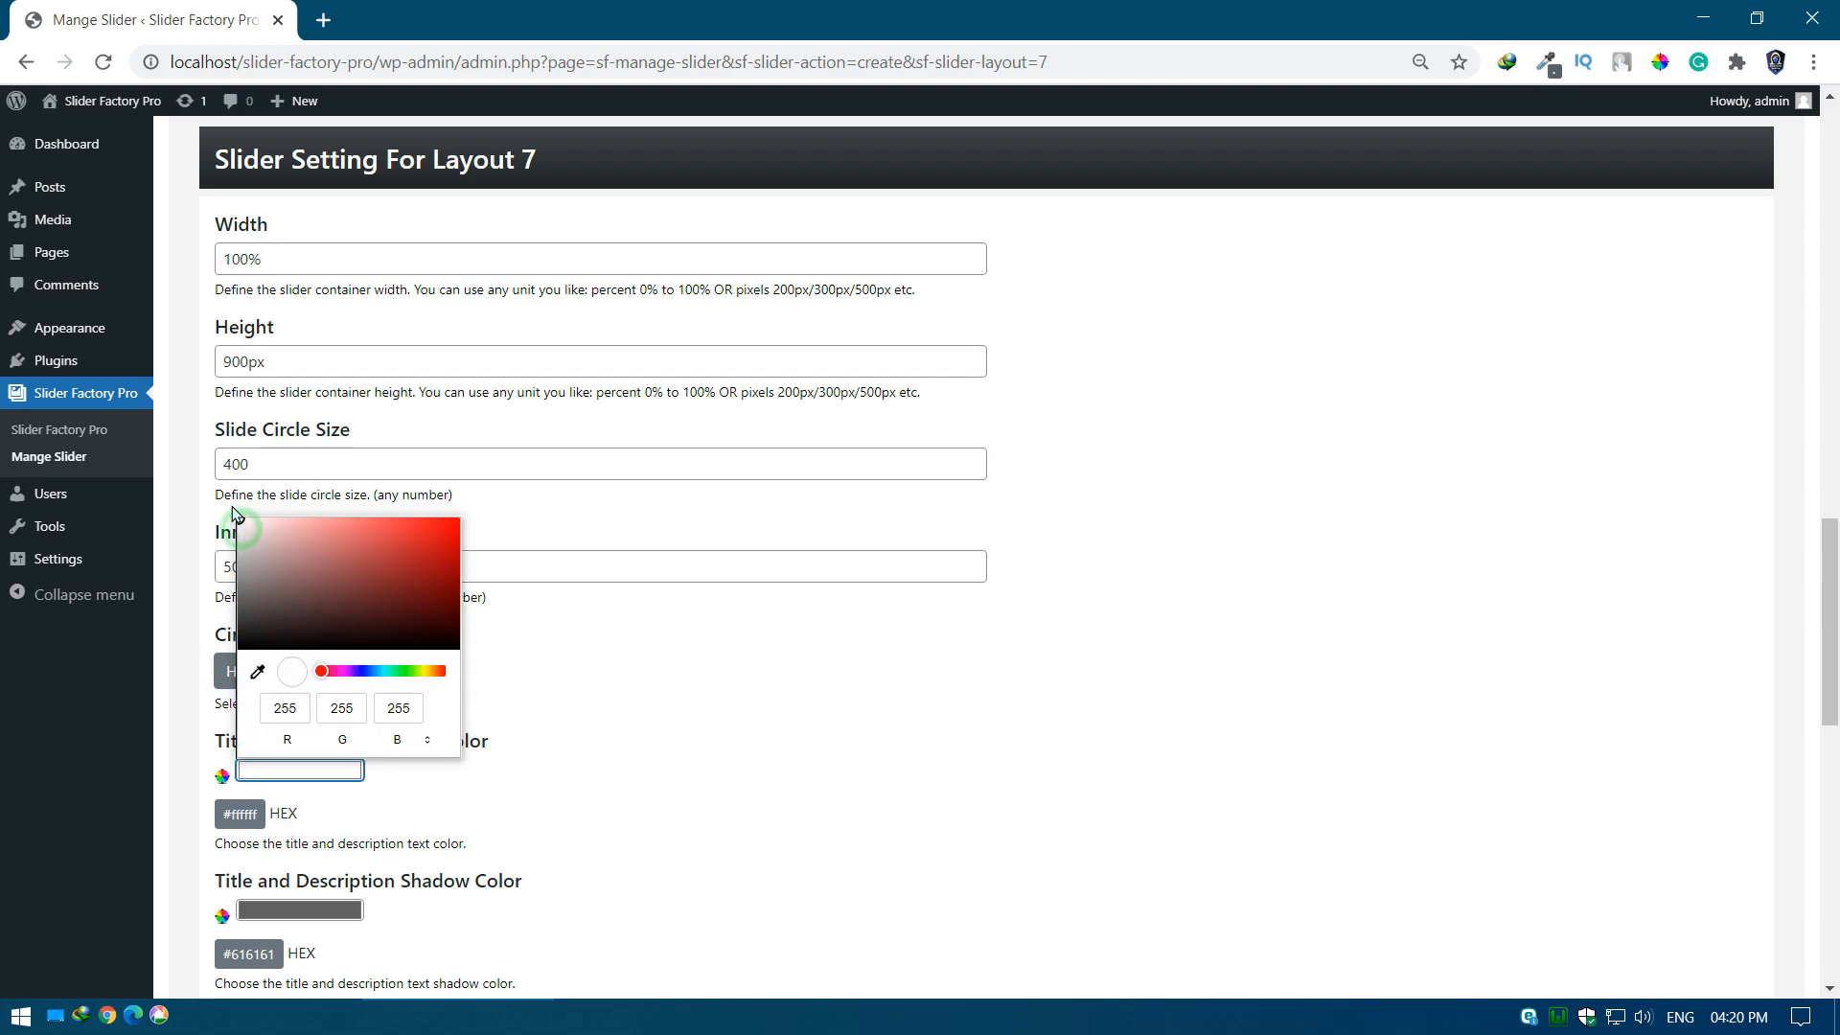
pyautogui.click(482, 810)
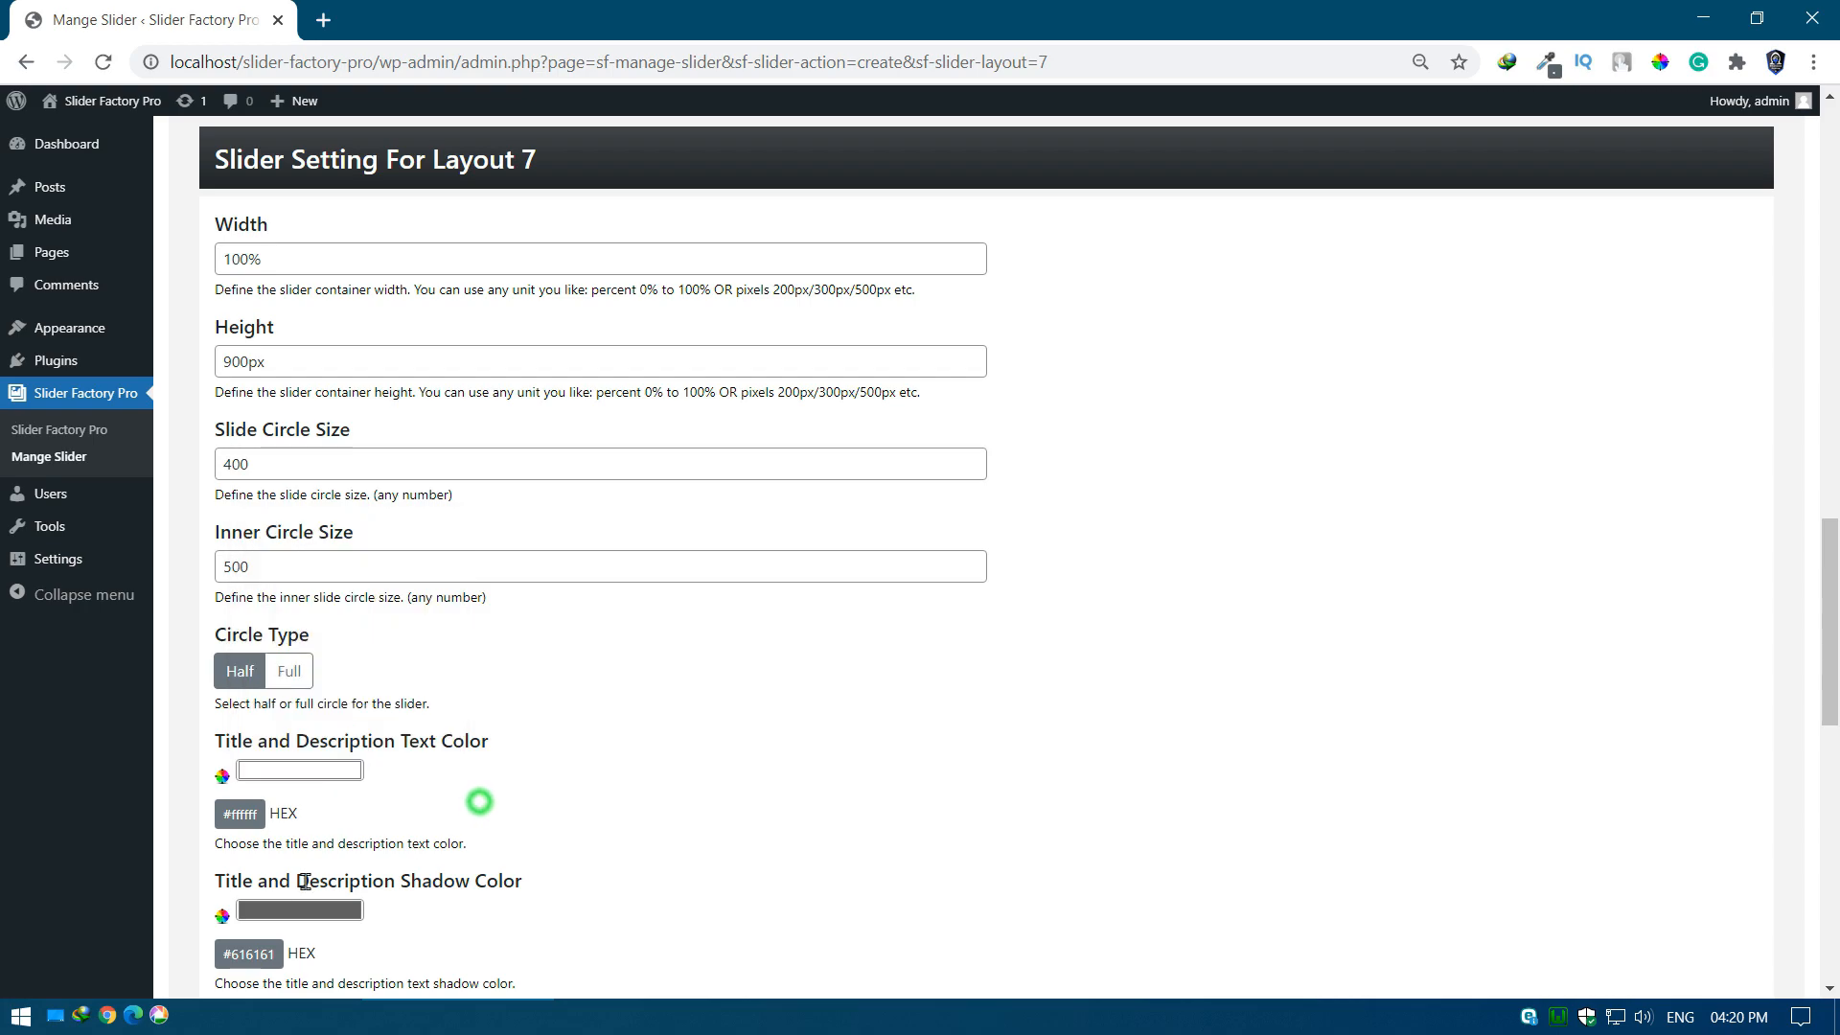
pyautogui.click(244, 910)
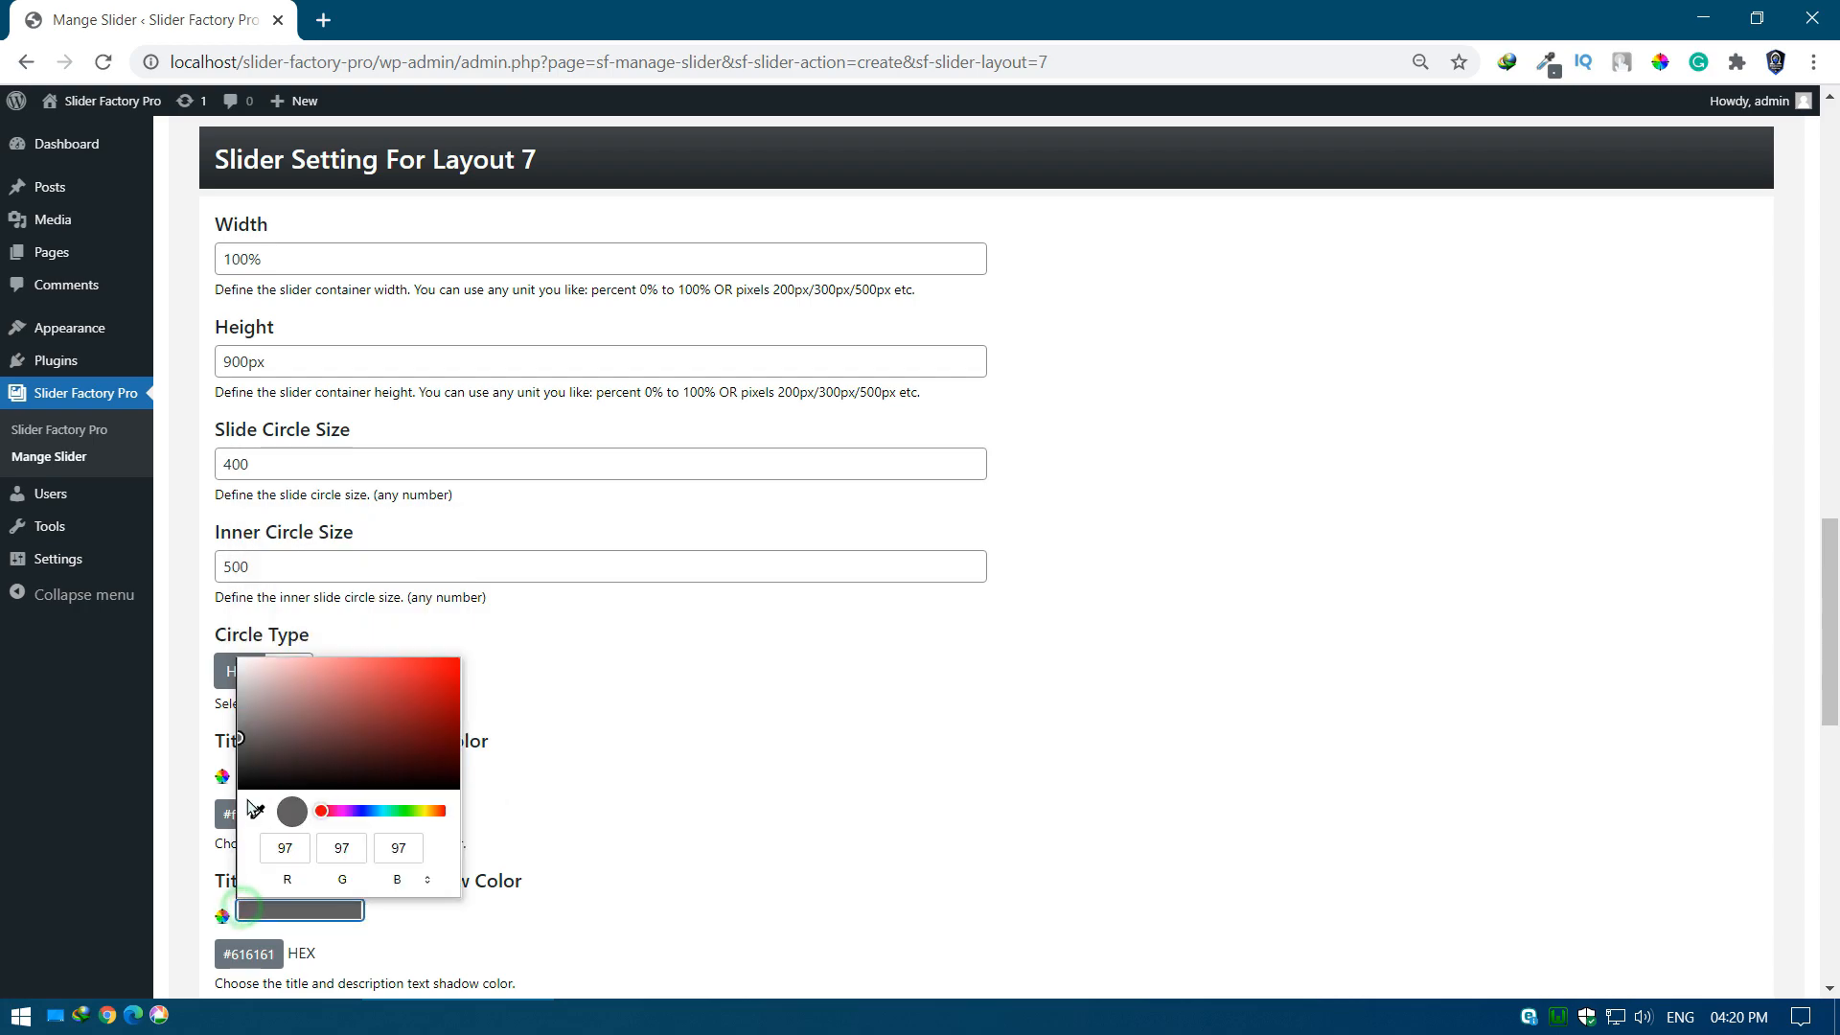
pyautogui.moveTo(240, 738); pyautogui.dragTo(239, 790)
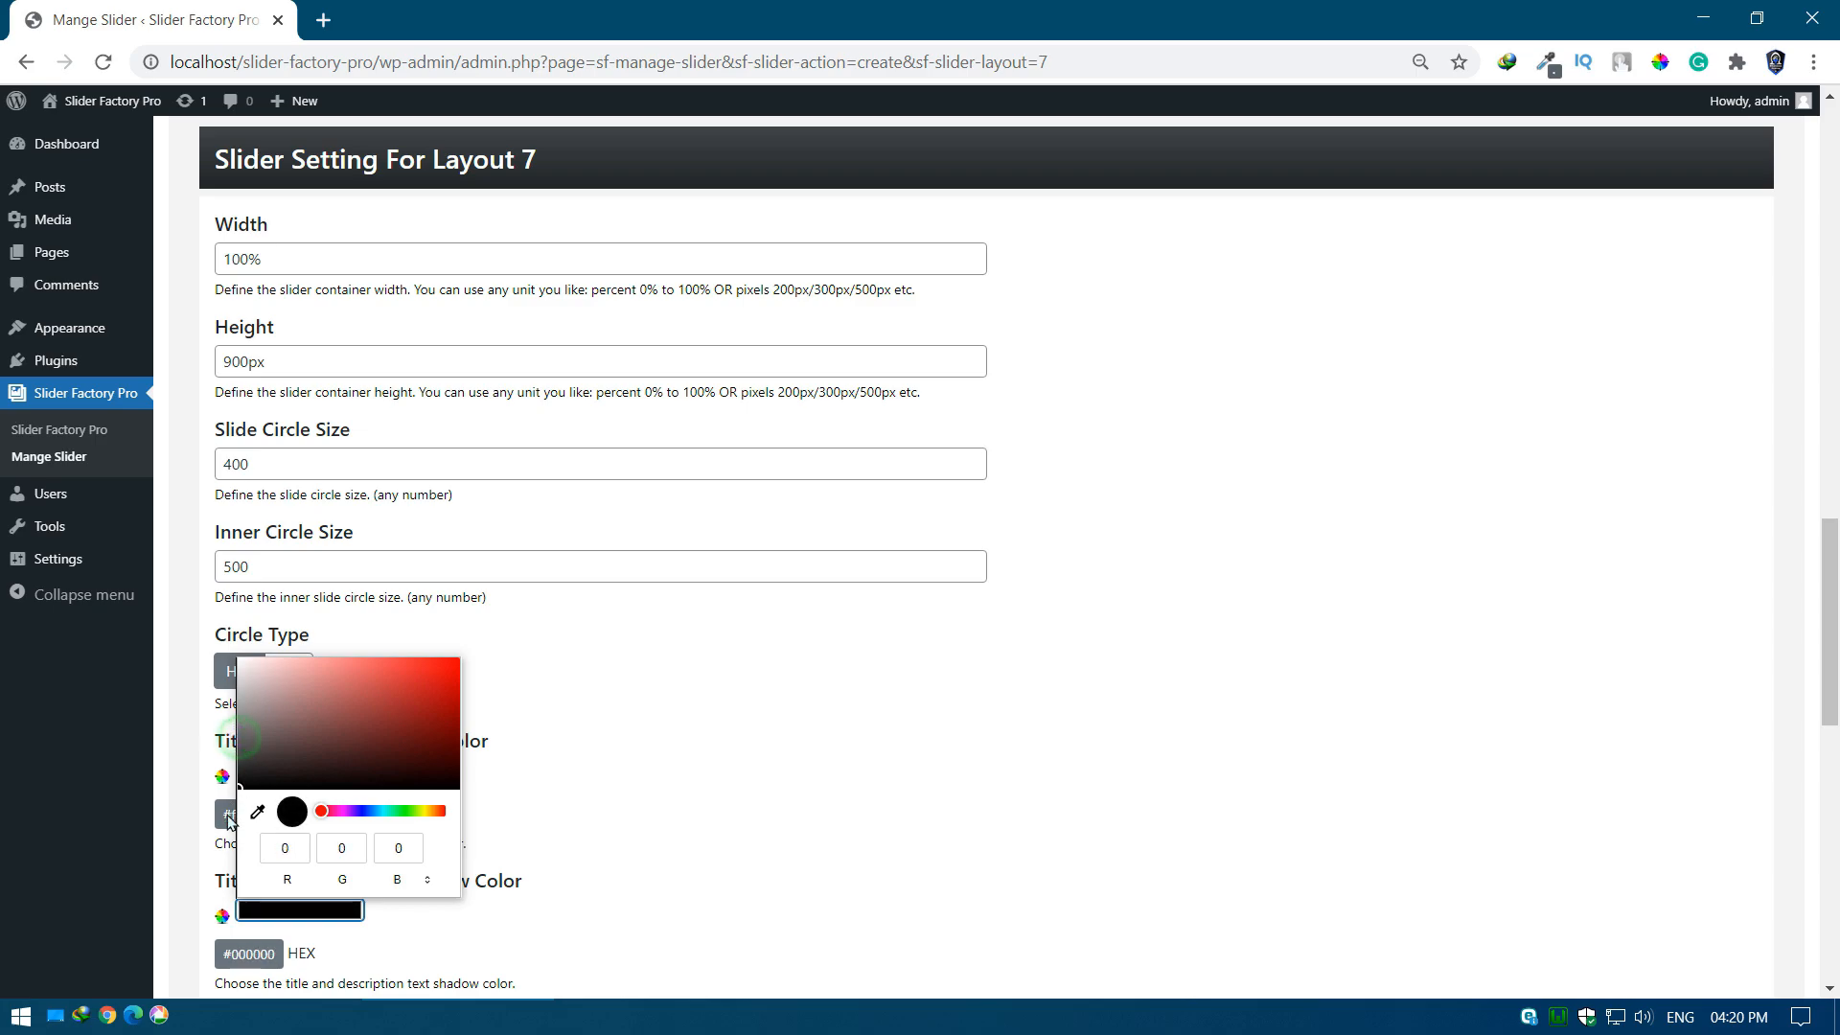
pyautogui.click(573, 910)
# Step: Use auto play ON with an auto play speed of 3000 milliseconds and a rotation transition speed of 1500 milliseconds
pyautogui.moveTo(1826, 591); pyautogui.dragTo(1835, 787)
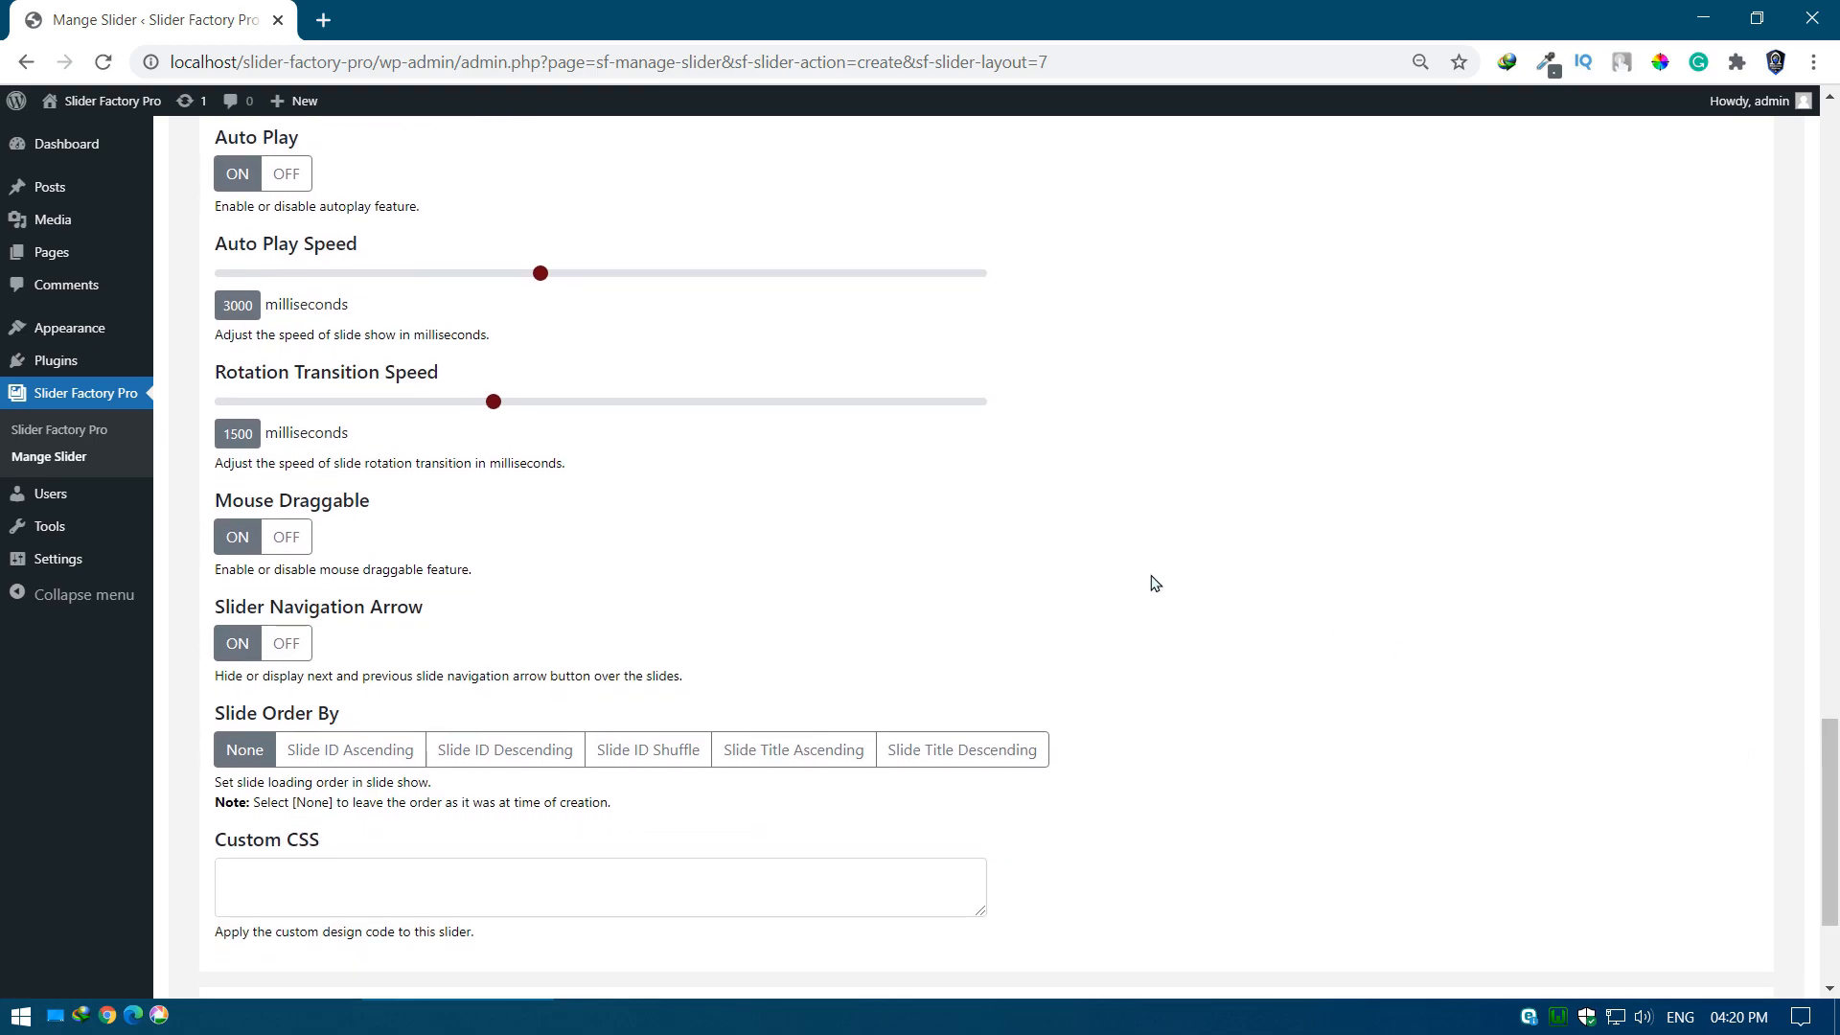
pyautogui.click(240, 176)
pyautogui.moveTo(542, 278)
pyautogui.mouseDown()
pyautogui.moveTo(411, 276)
pyautogui.moveTo(538, 290)
pyautogui.mouseUp()
pyautogui.moveTo(494, 407)
pyautogui.mouseDown()
pyautogui.moveTo(378, 399)
pyautogui.moveTo(493, 412)
pyautogui.mouseUp()
# Step: Use mouse draggable ON, slider navigation arrow ON and slide order None, leaving the custom CSS empty
pyautogui.click(239, 539)
pyautogui.click(245, 651)
pyautogui.click(242, 753)
pyautogui.click(284, 887)
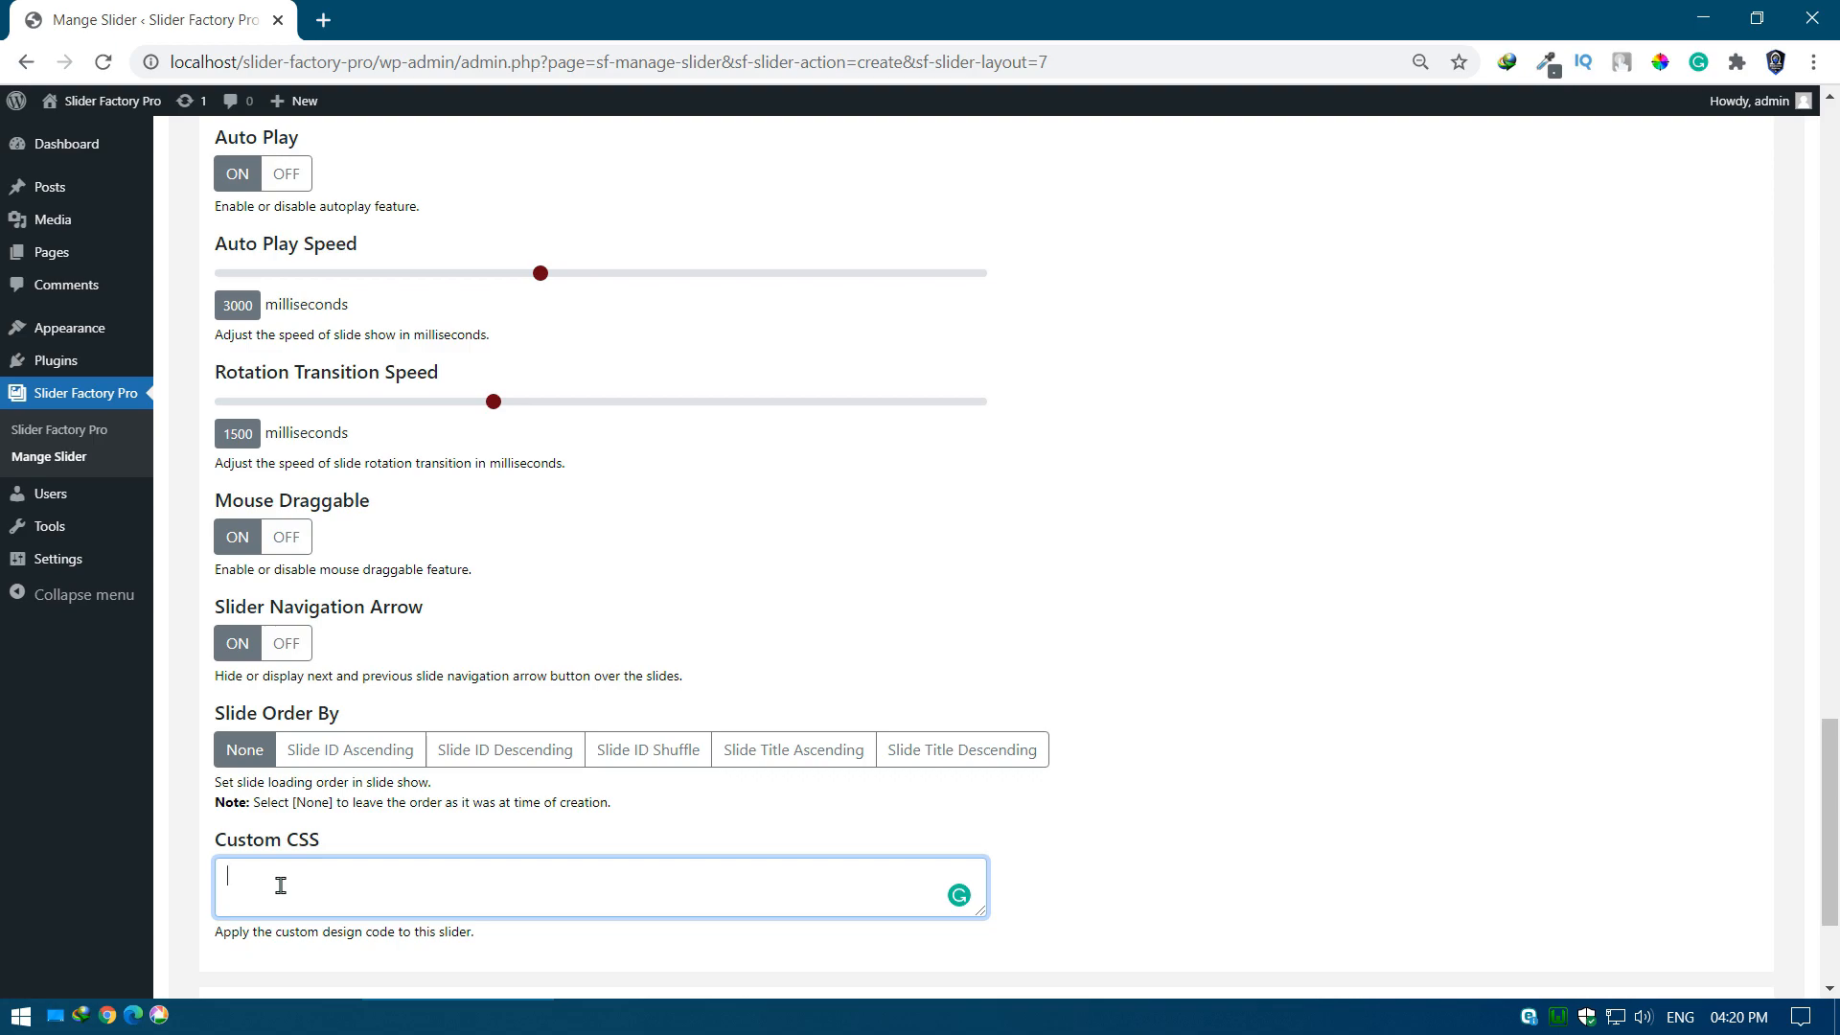
# Step: Save the slider and copy its generated shortcode
pyautogui.moveTo(1829, 781); pyautogui.dragTo(1830, 891)
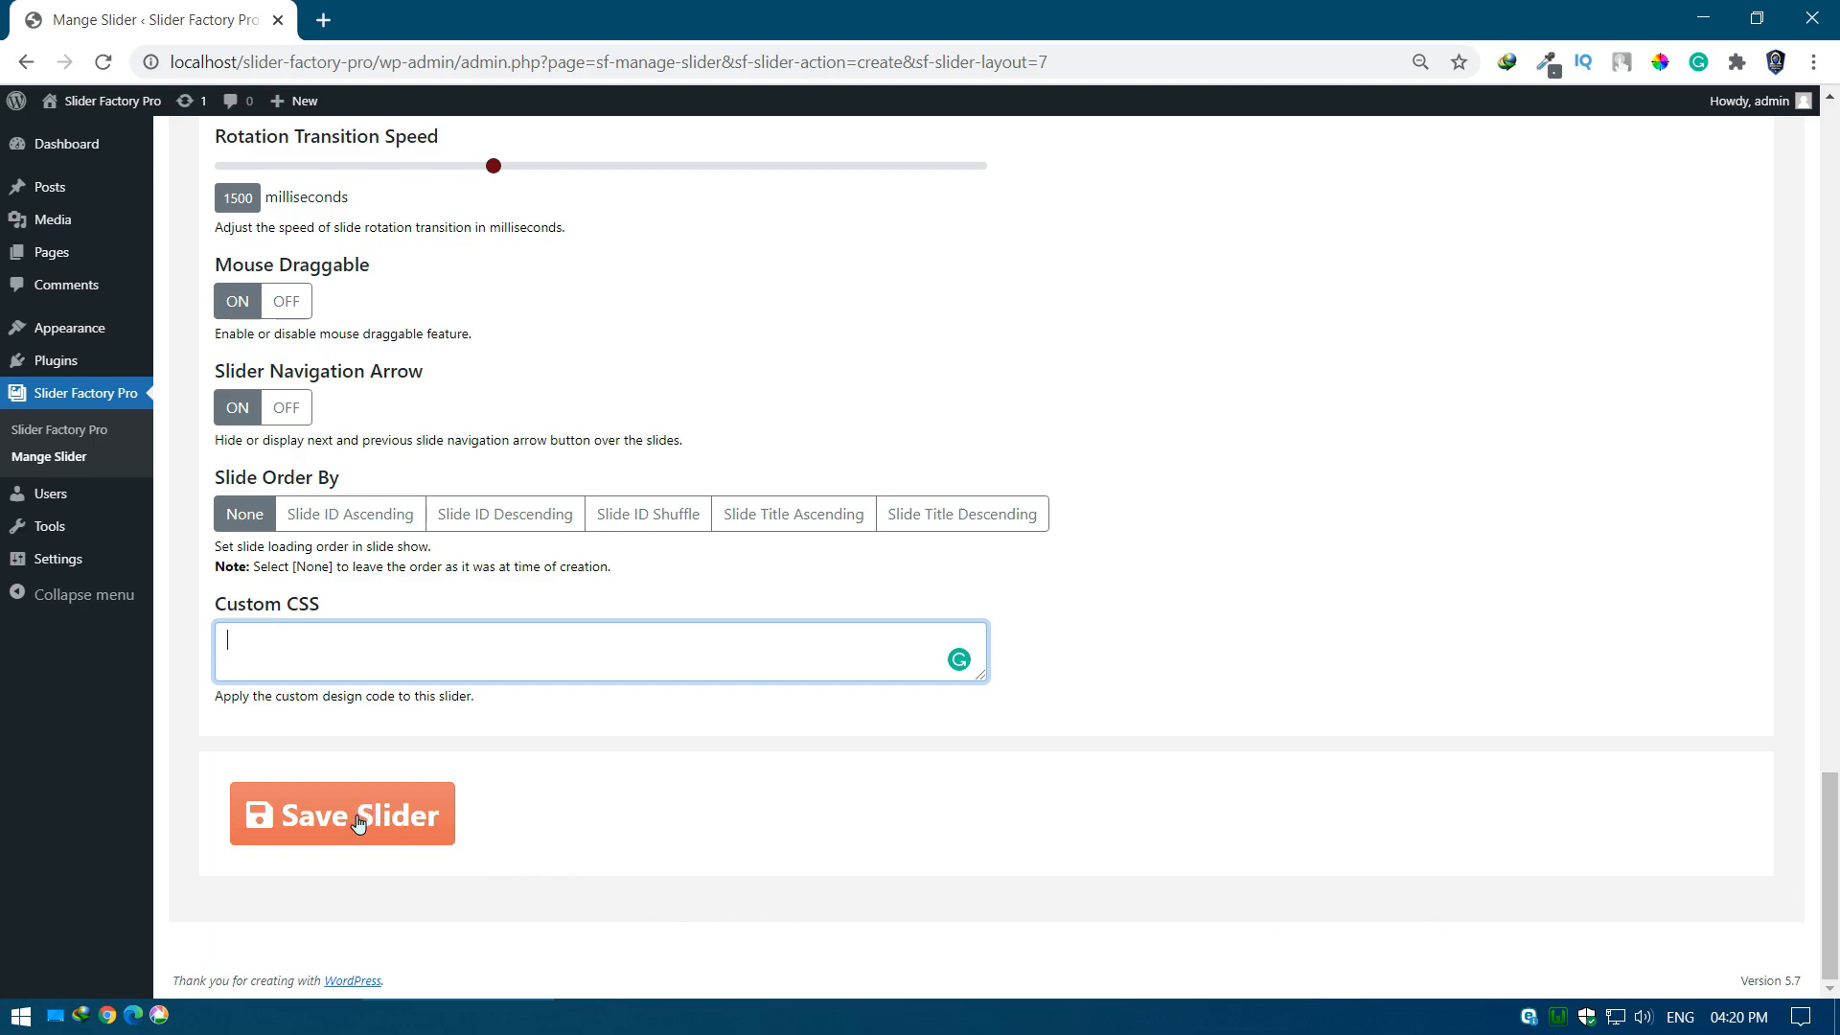
pyautogui.click(357, 821)
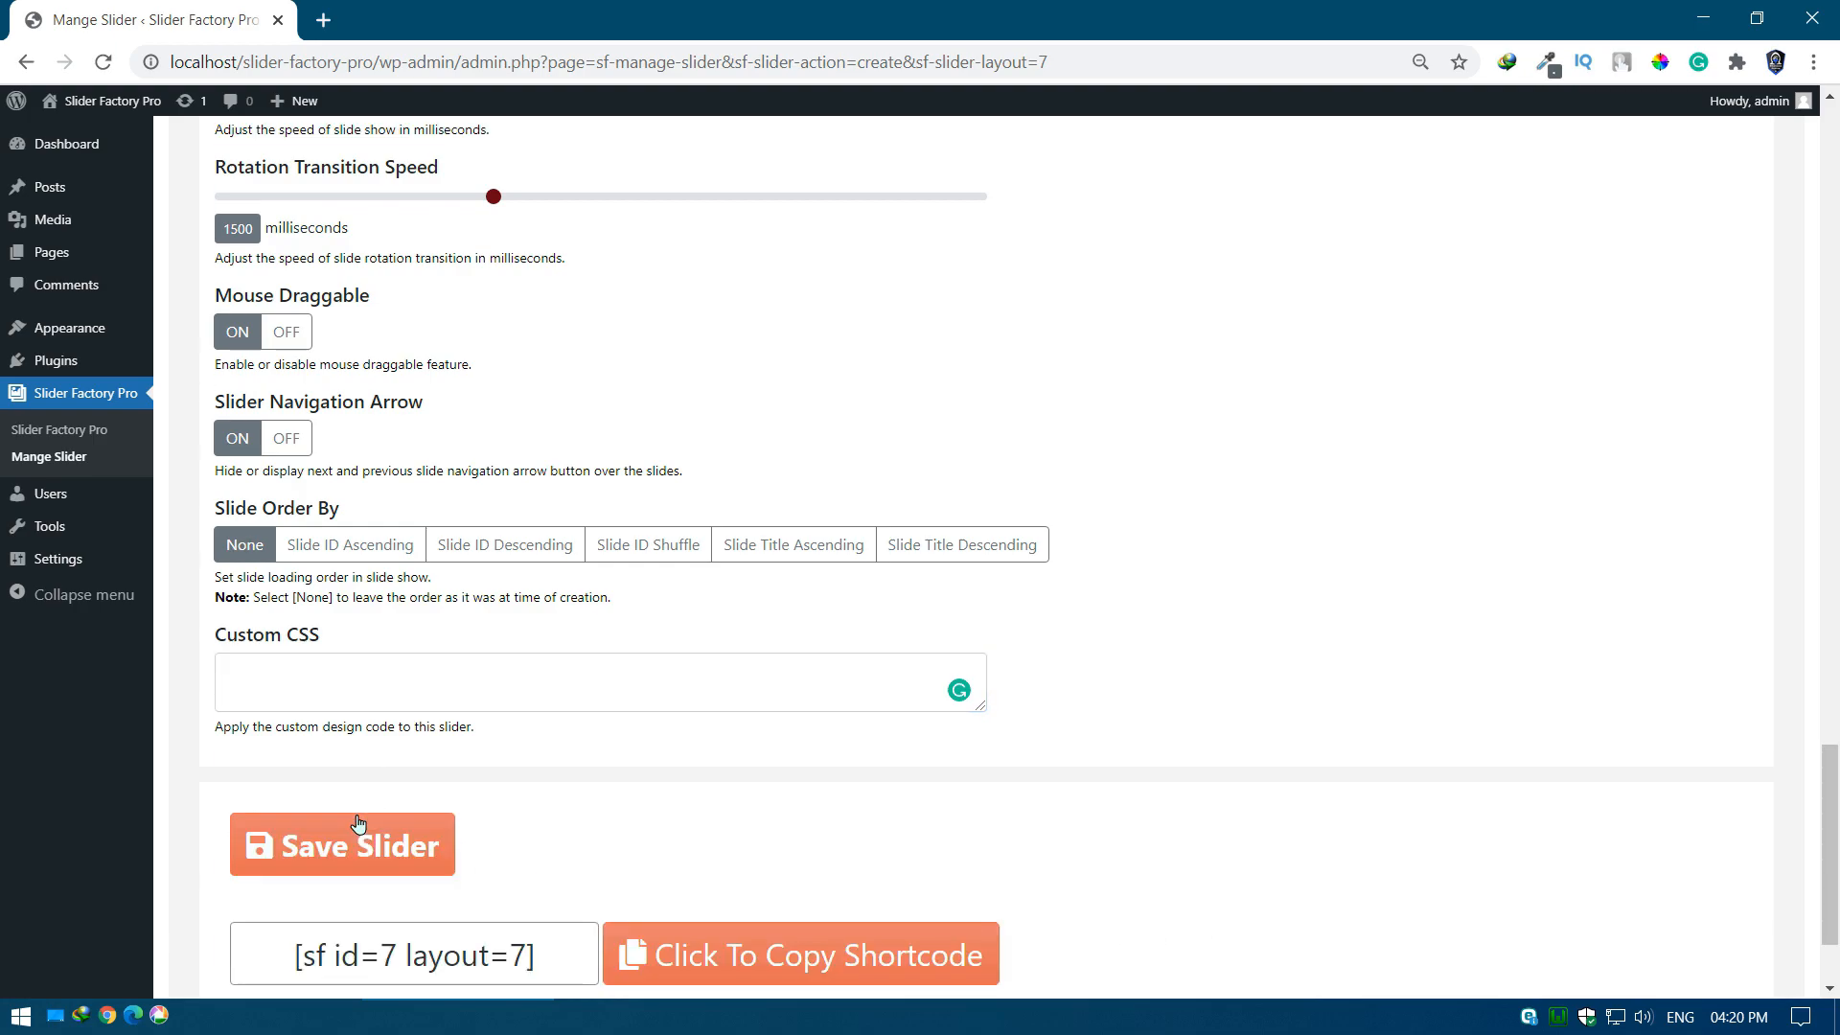
pyautogui.scroll(-2, 575, 862)
pyautogui.click(764, 803)
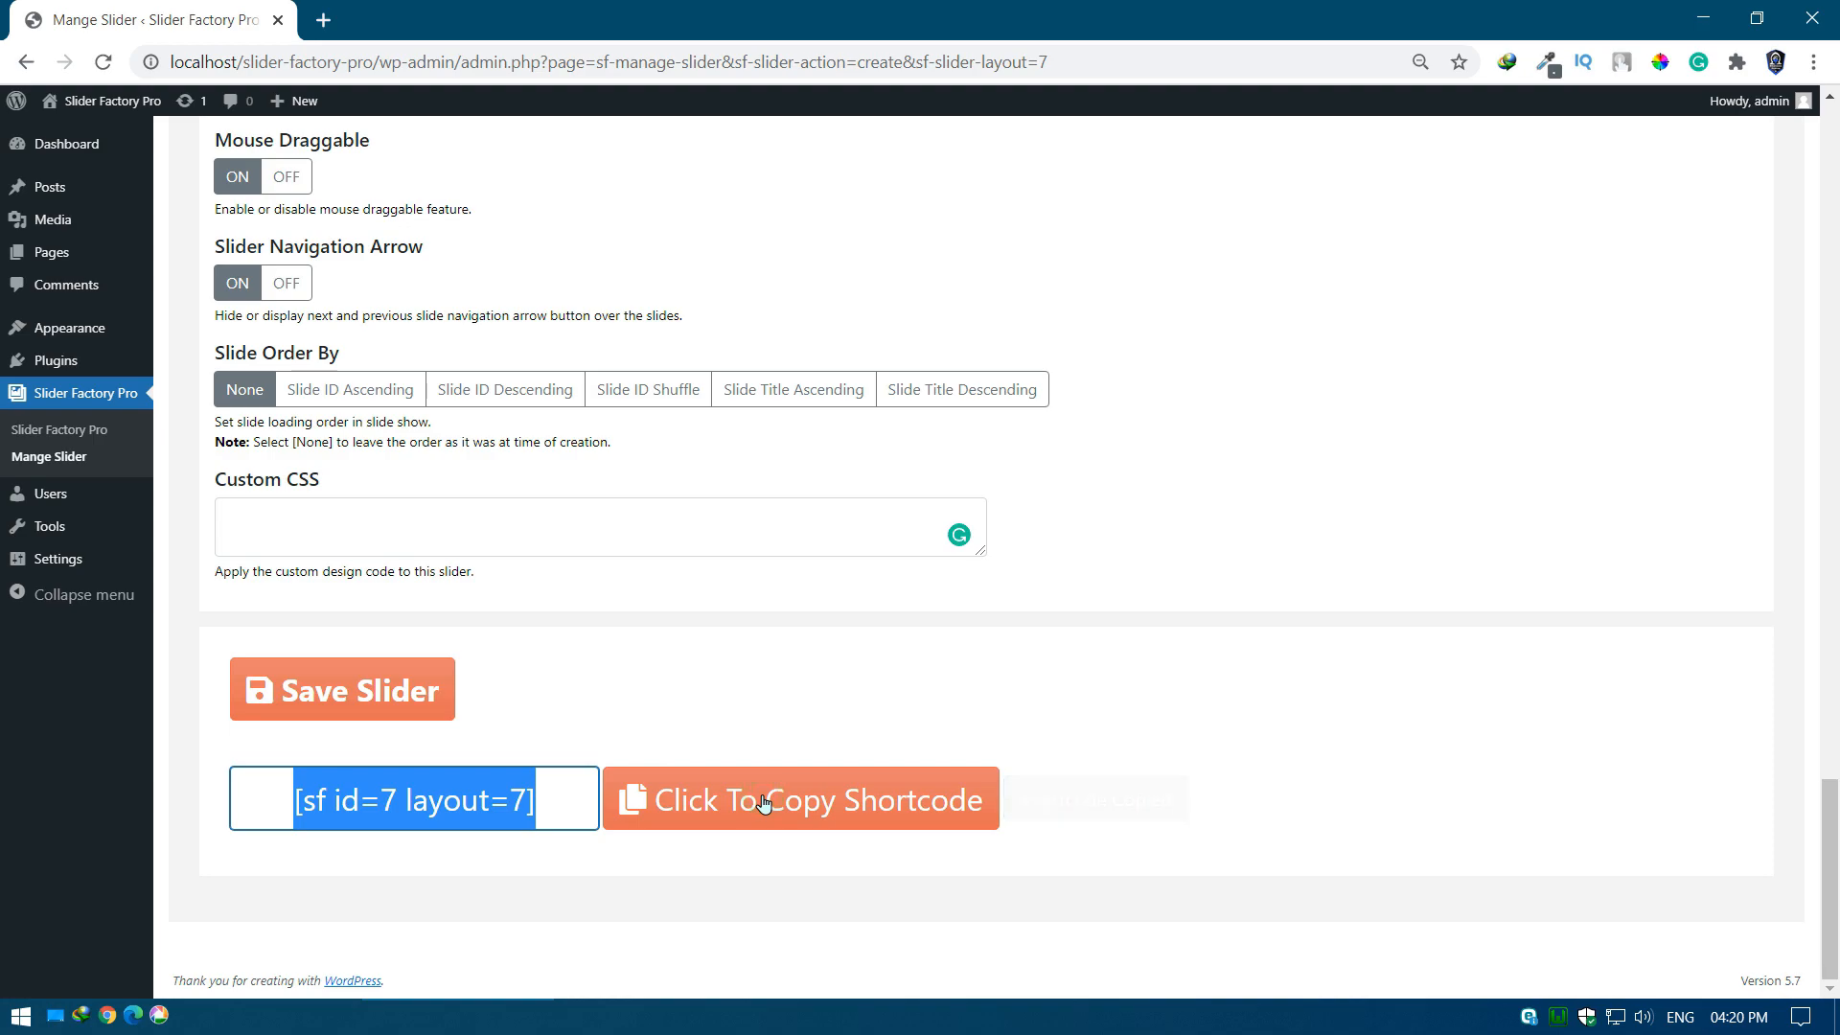
# Step: Create a new page titled "Slider With Layout Seven"
pyautogui.moveTo(49, 259)
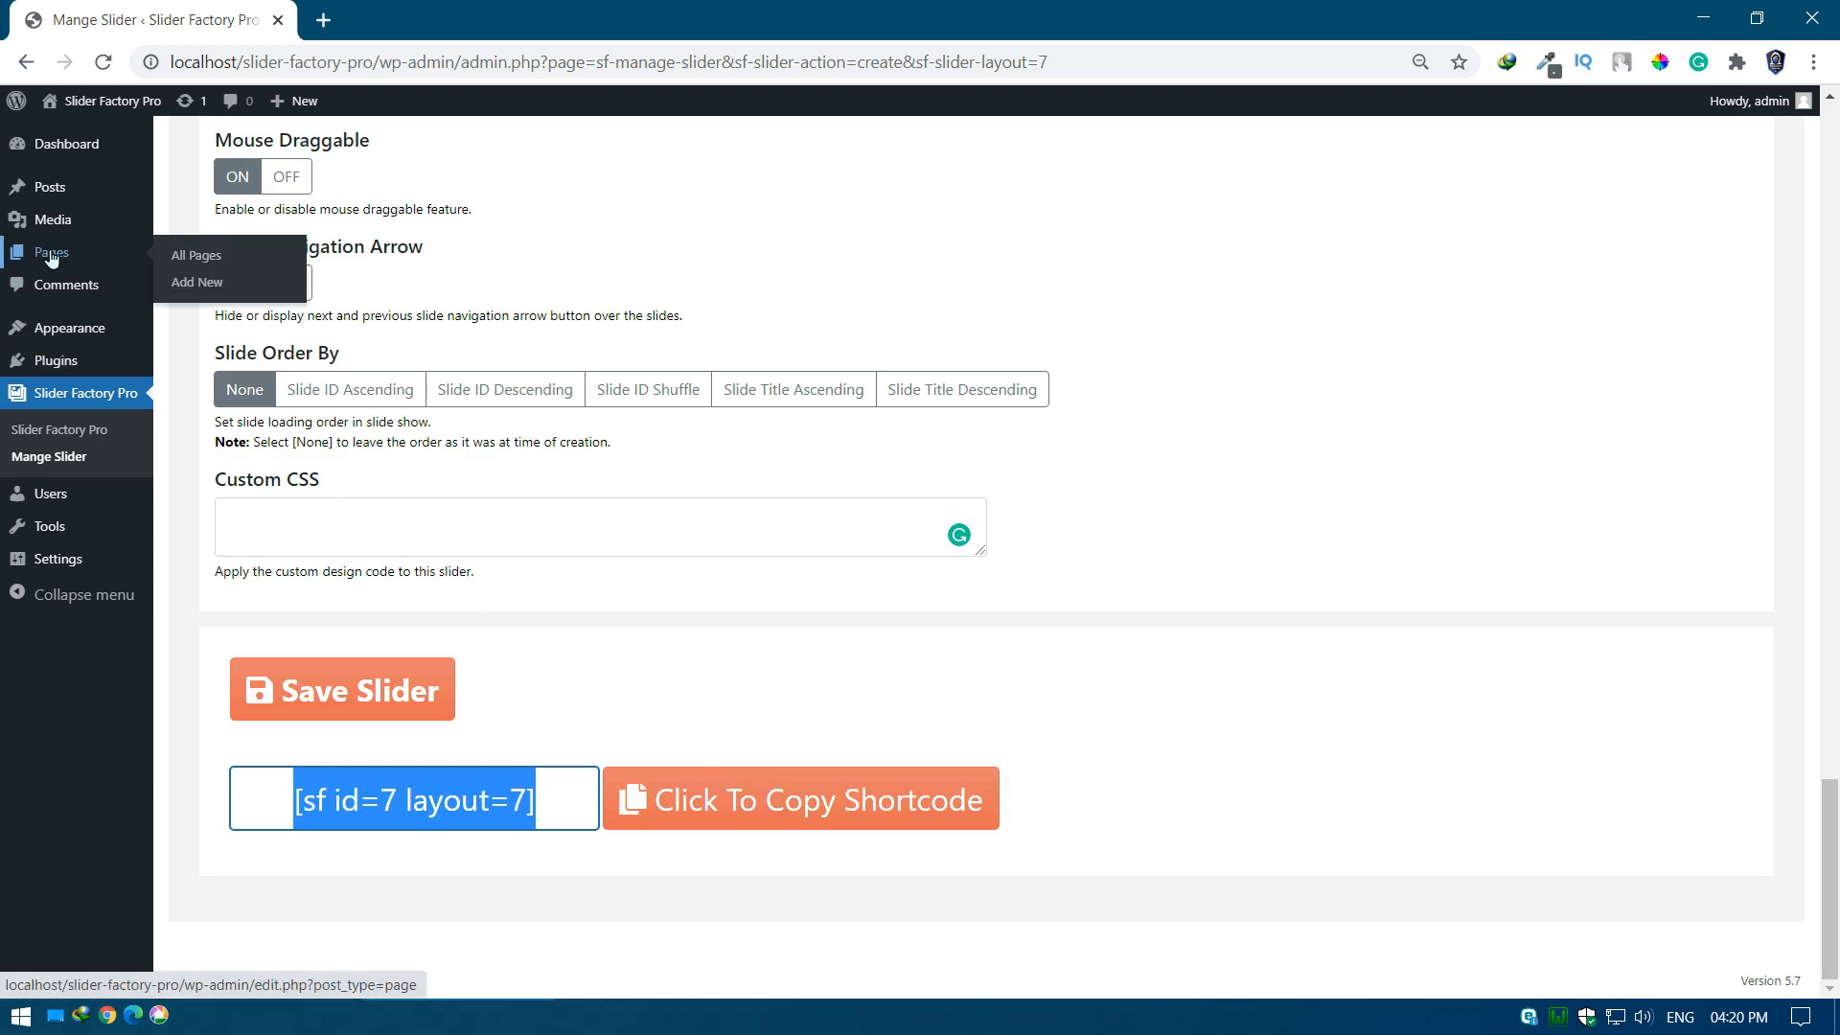
pyautogui.click(196, 285)
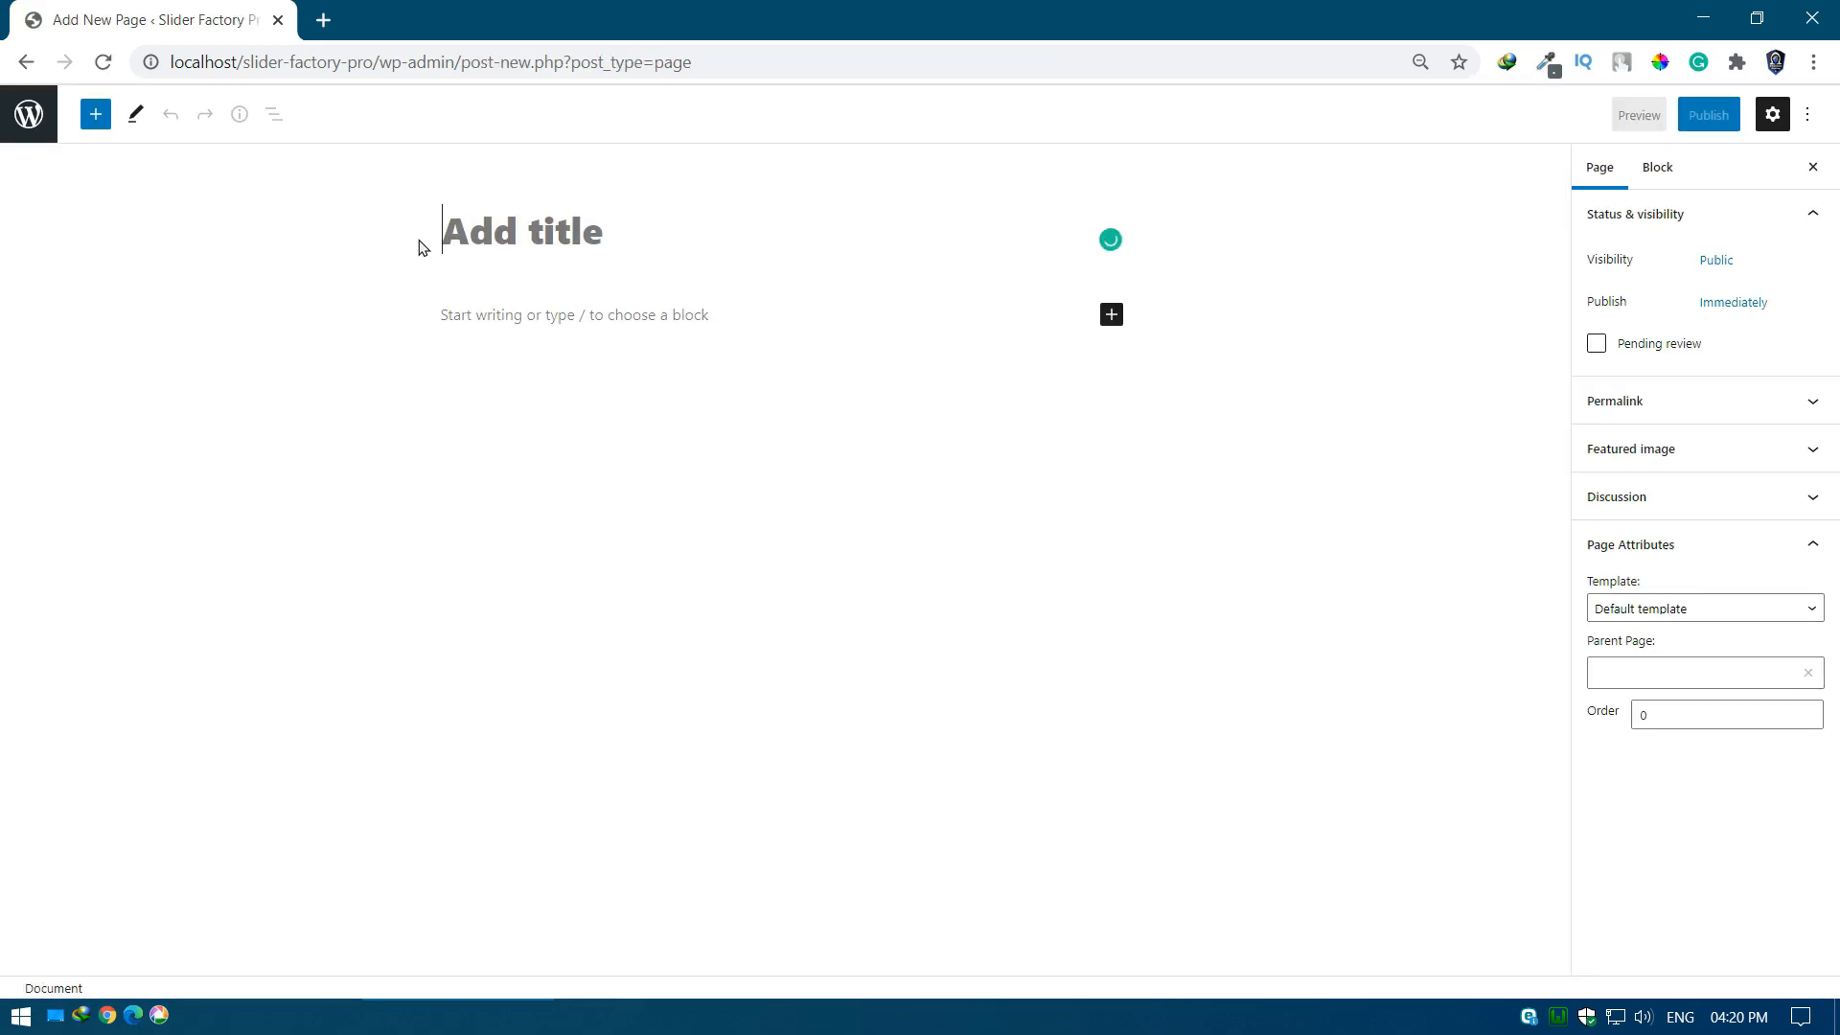
pyautogui.click(478, 231)
pyautogui.write('Slider With La')
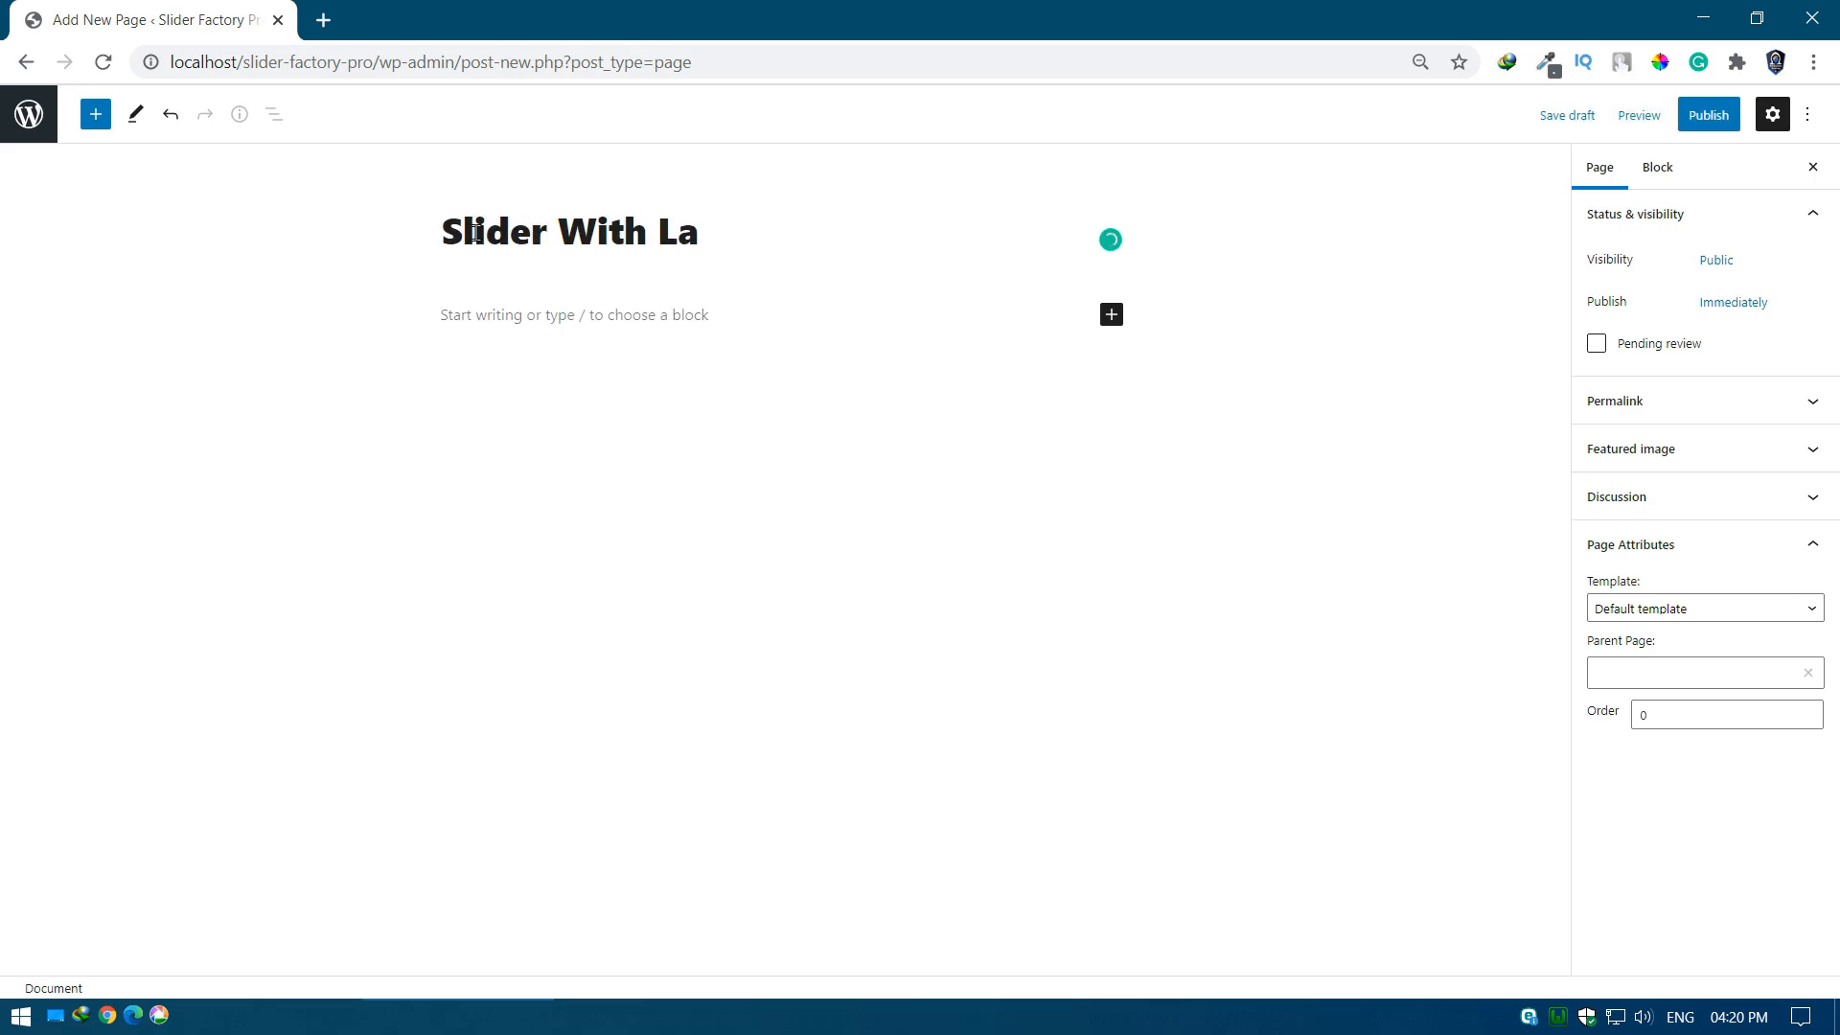
pyautogui.write('yout Seven')
# Step: Paste the shortcode [sf id=7 layout=7] into the page body and publish the page
pyautogui.click(509, 316)
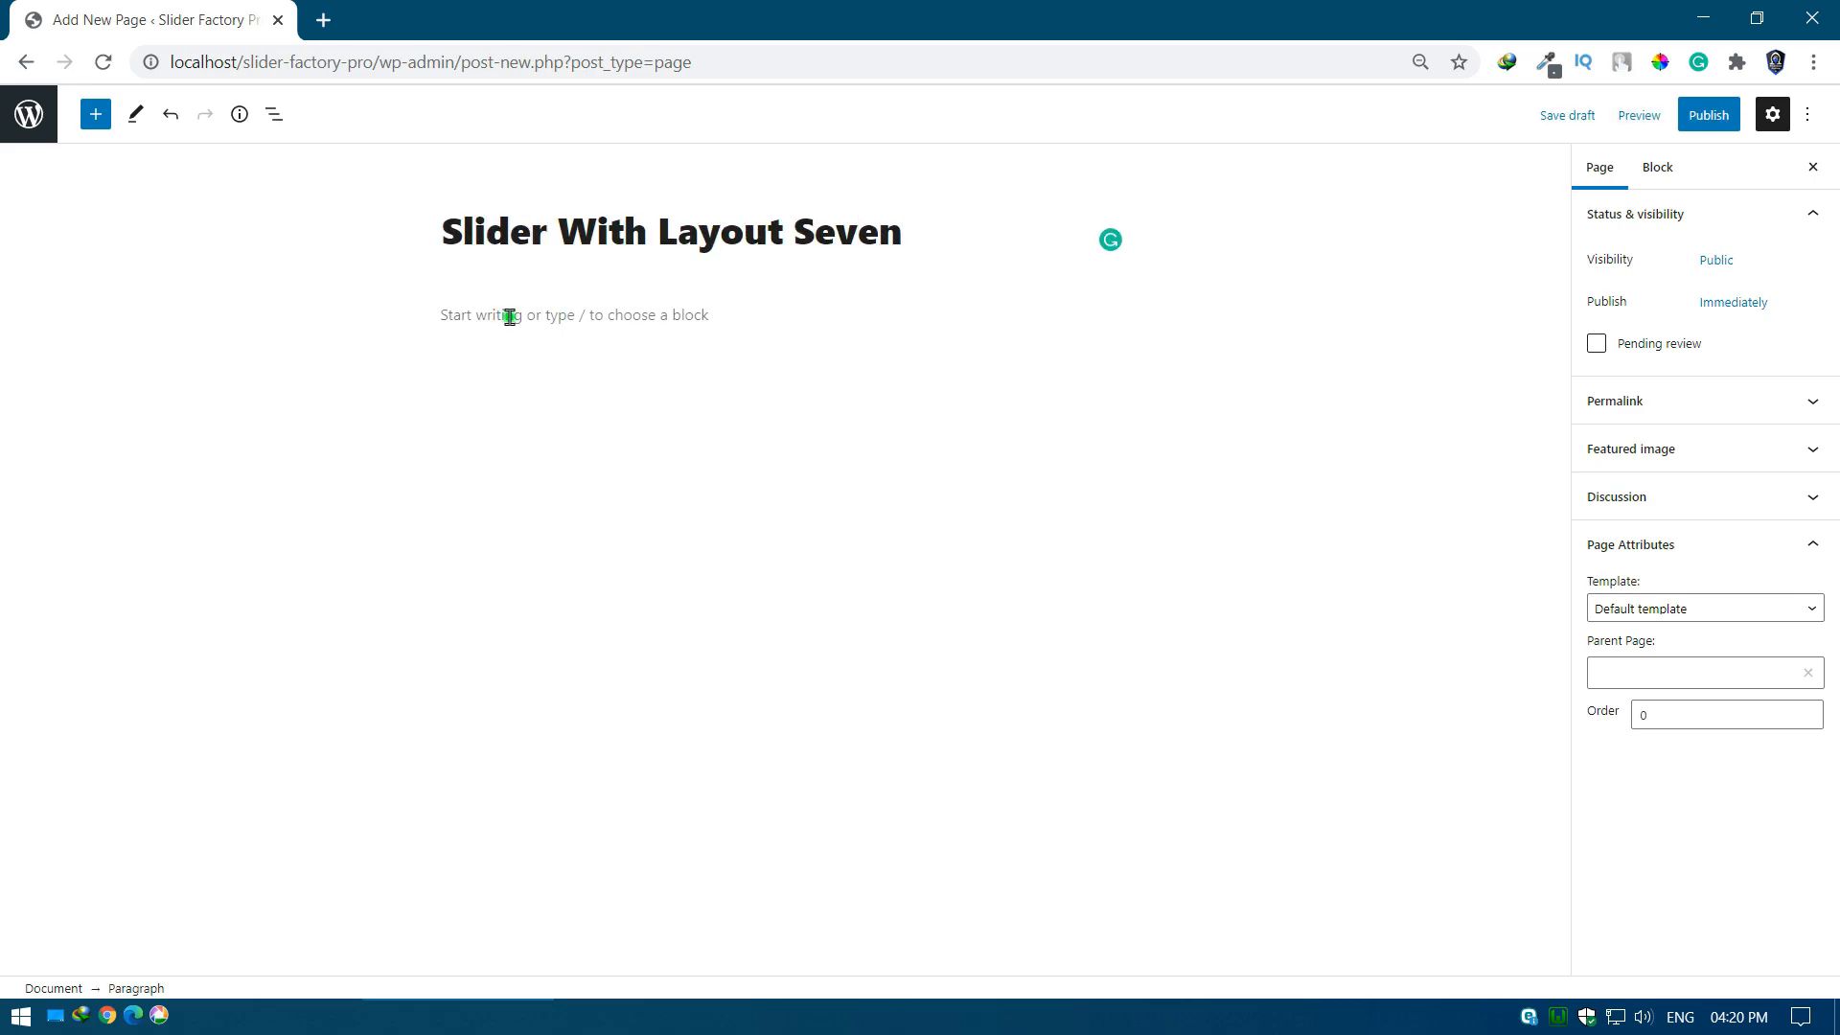
pyautogui.rightClick(509, 316)
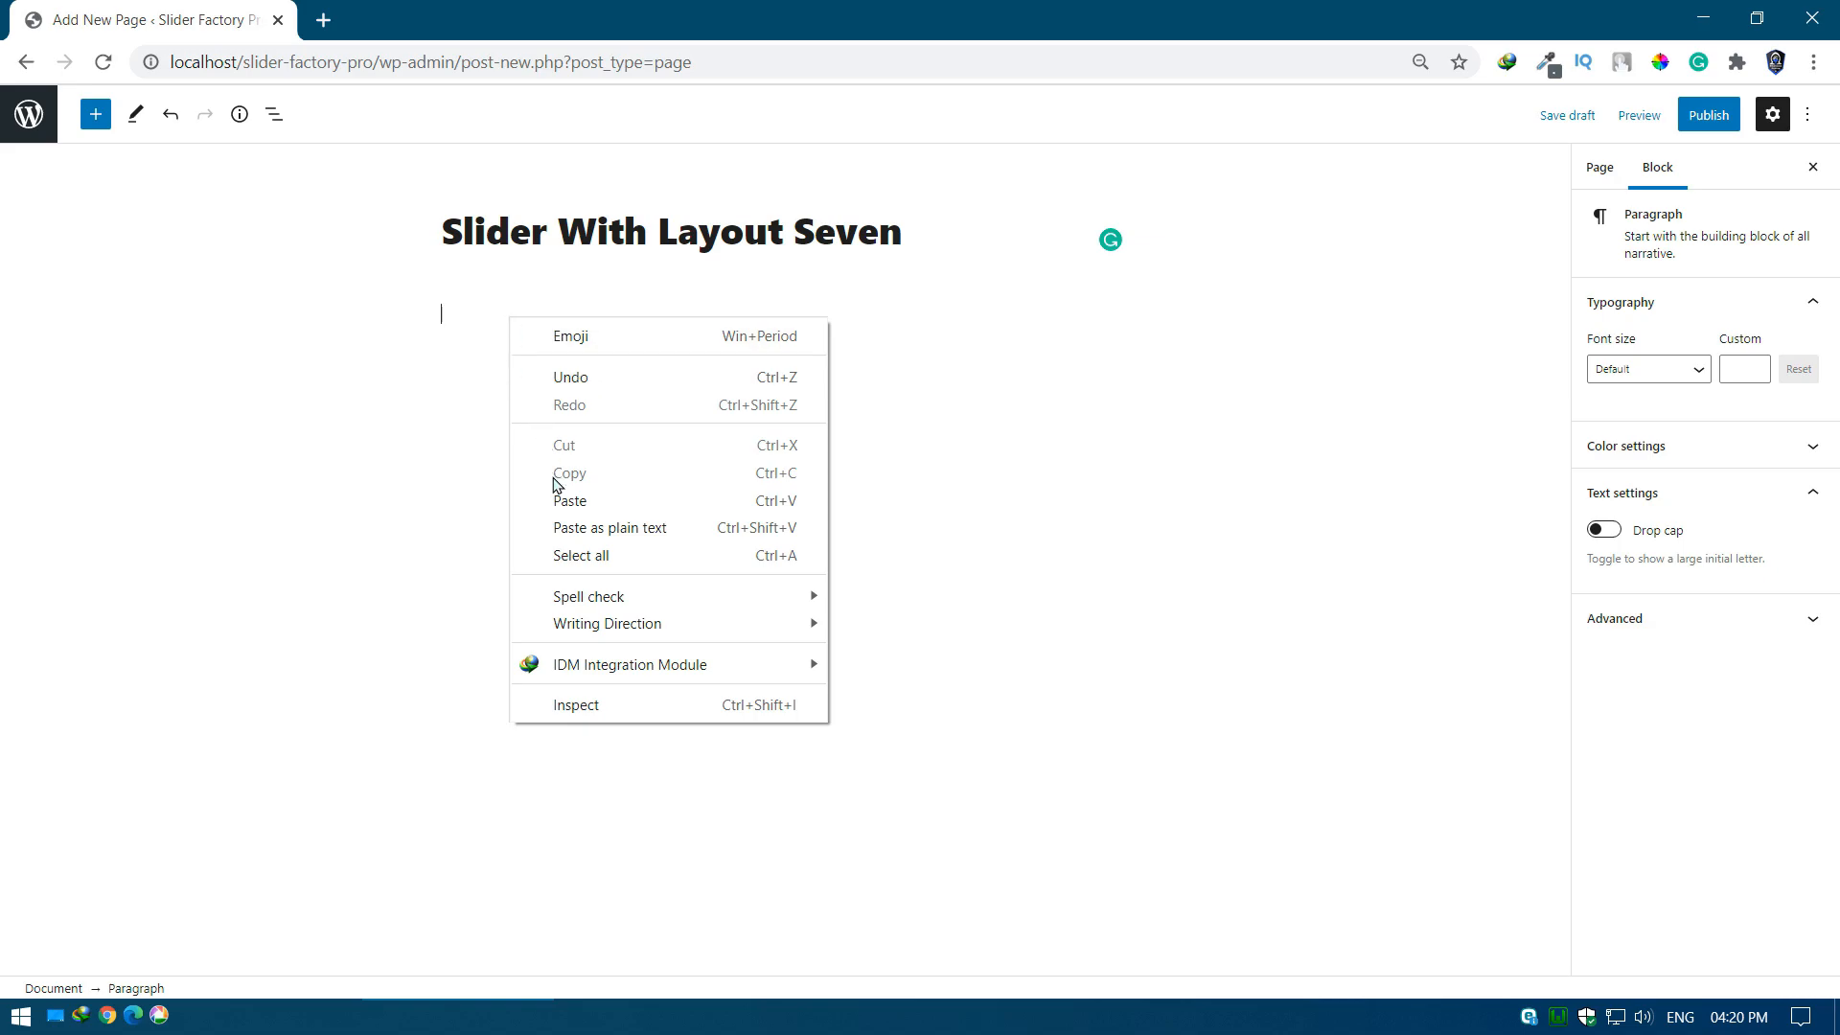
pyautogui.click(563, 507)
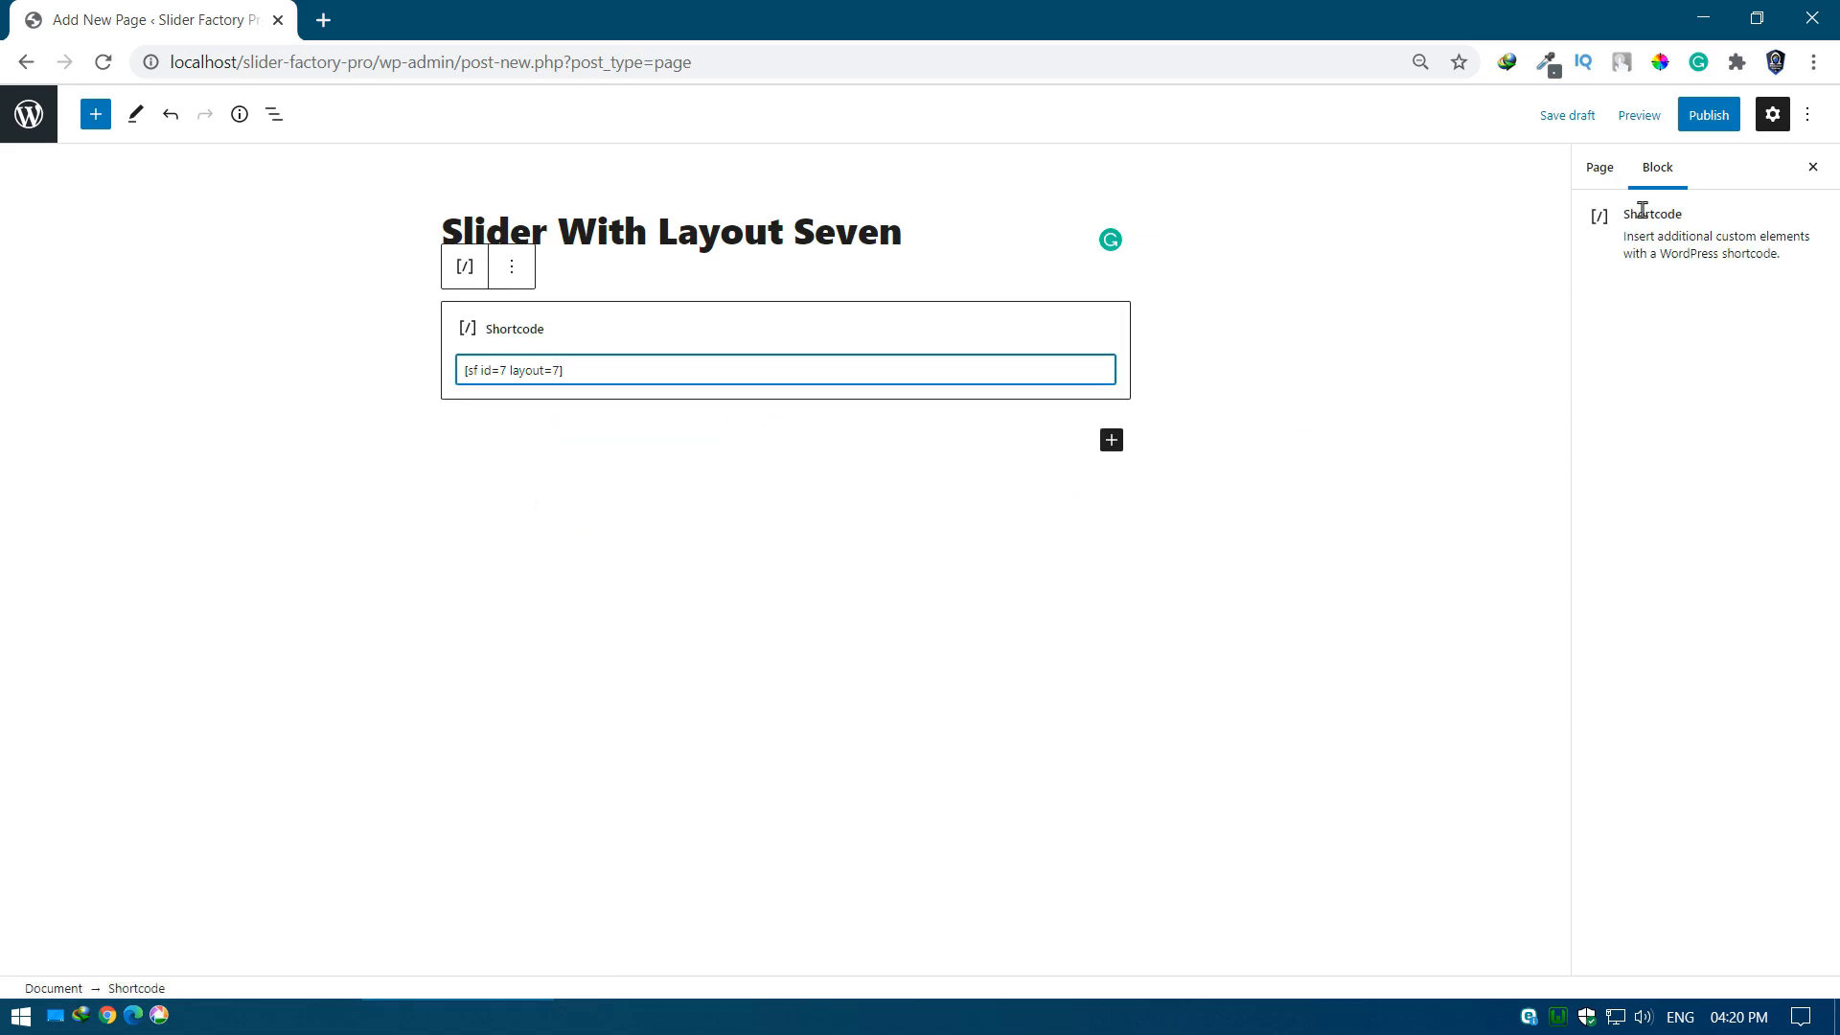
pyautogui.click(1714, 114)
pyautogui.click(1646, 115)
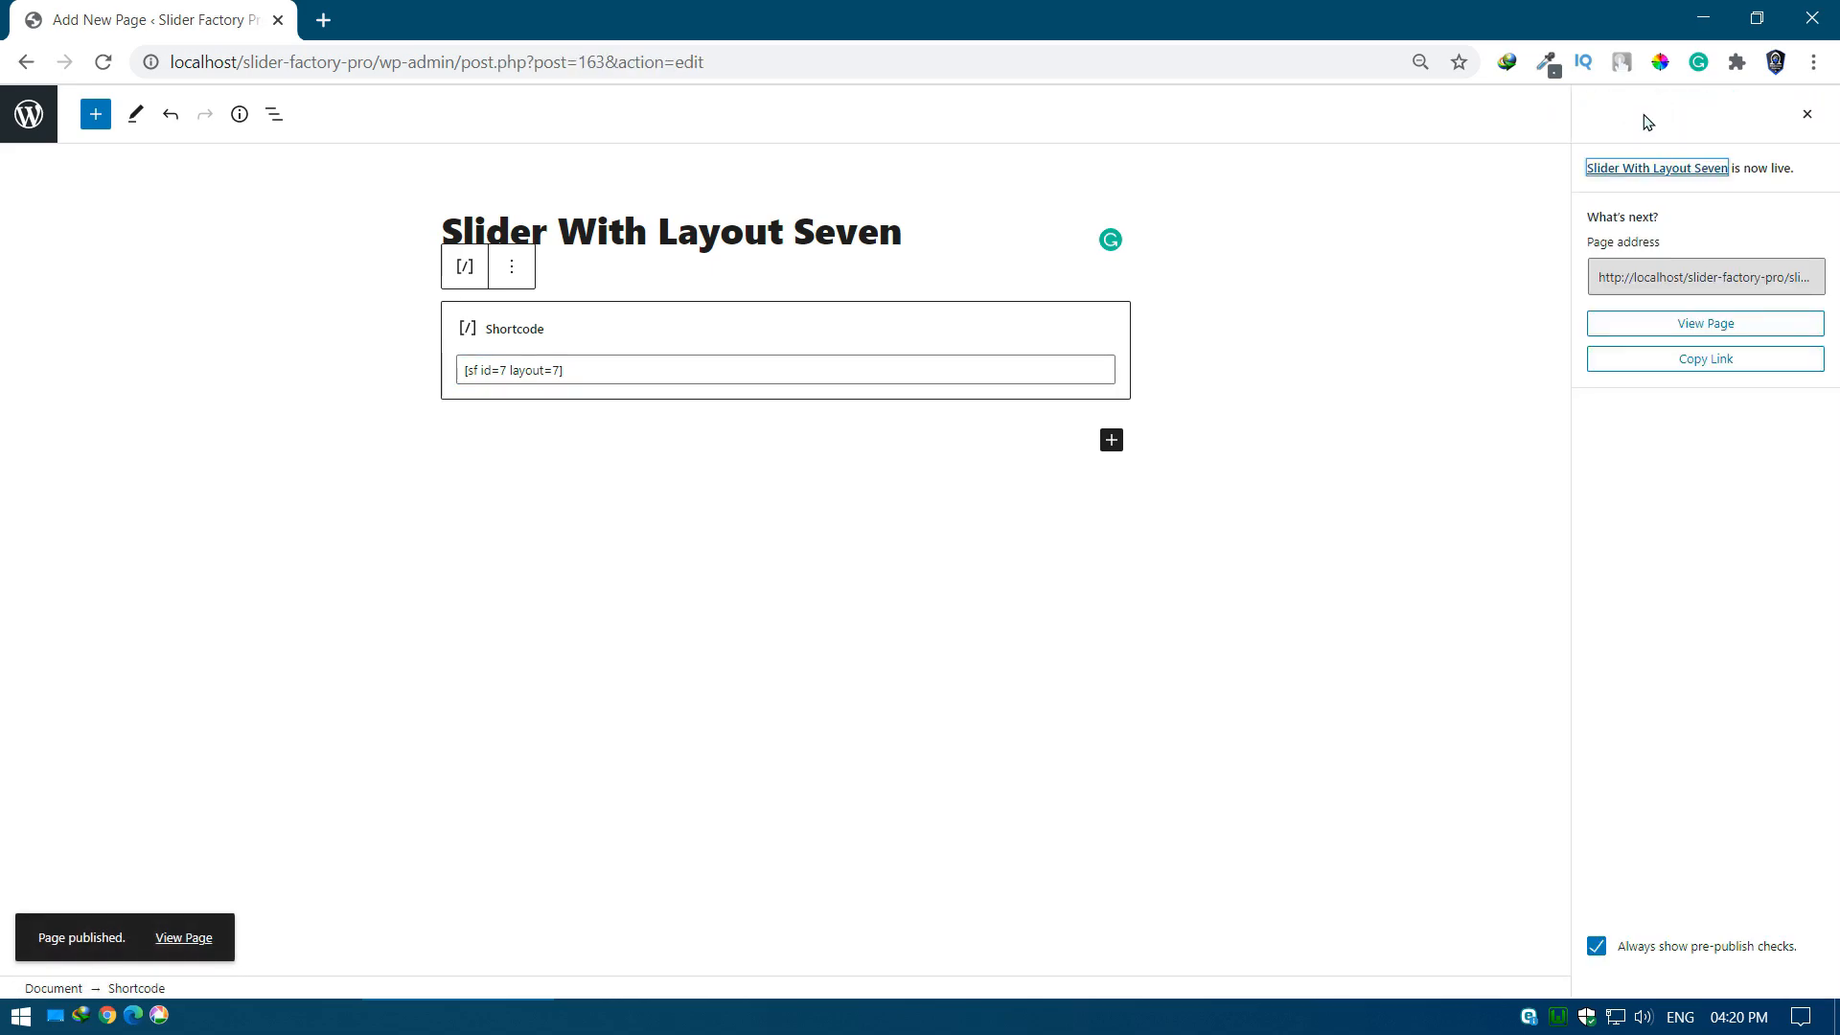
# Step: View the published page and test rotating the slider with its next and previous arrows and by pulling the slides around
pyautogui.click(1700, 326)
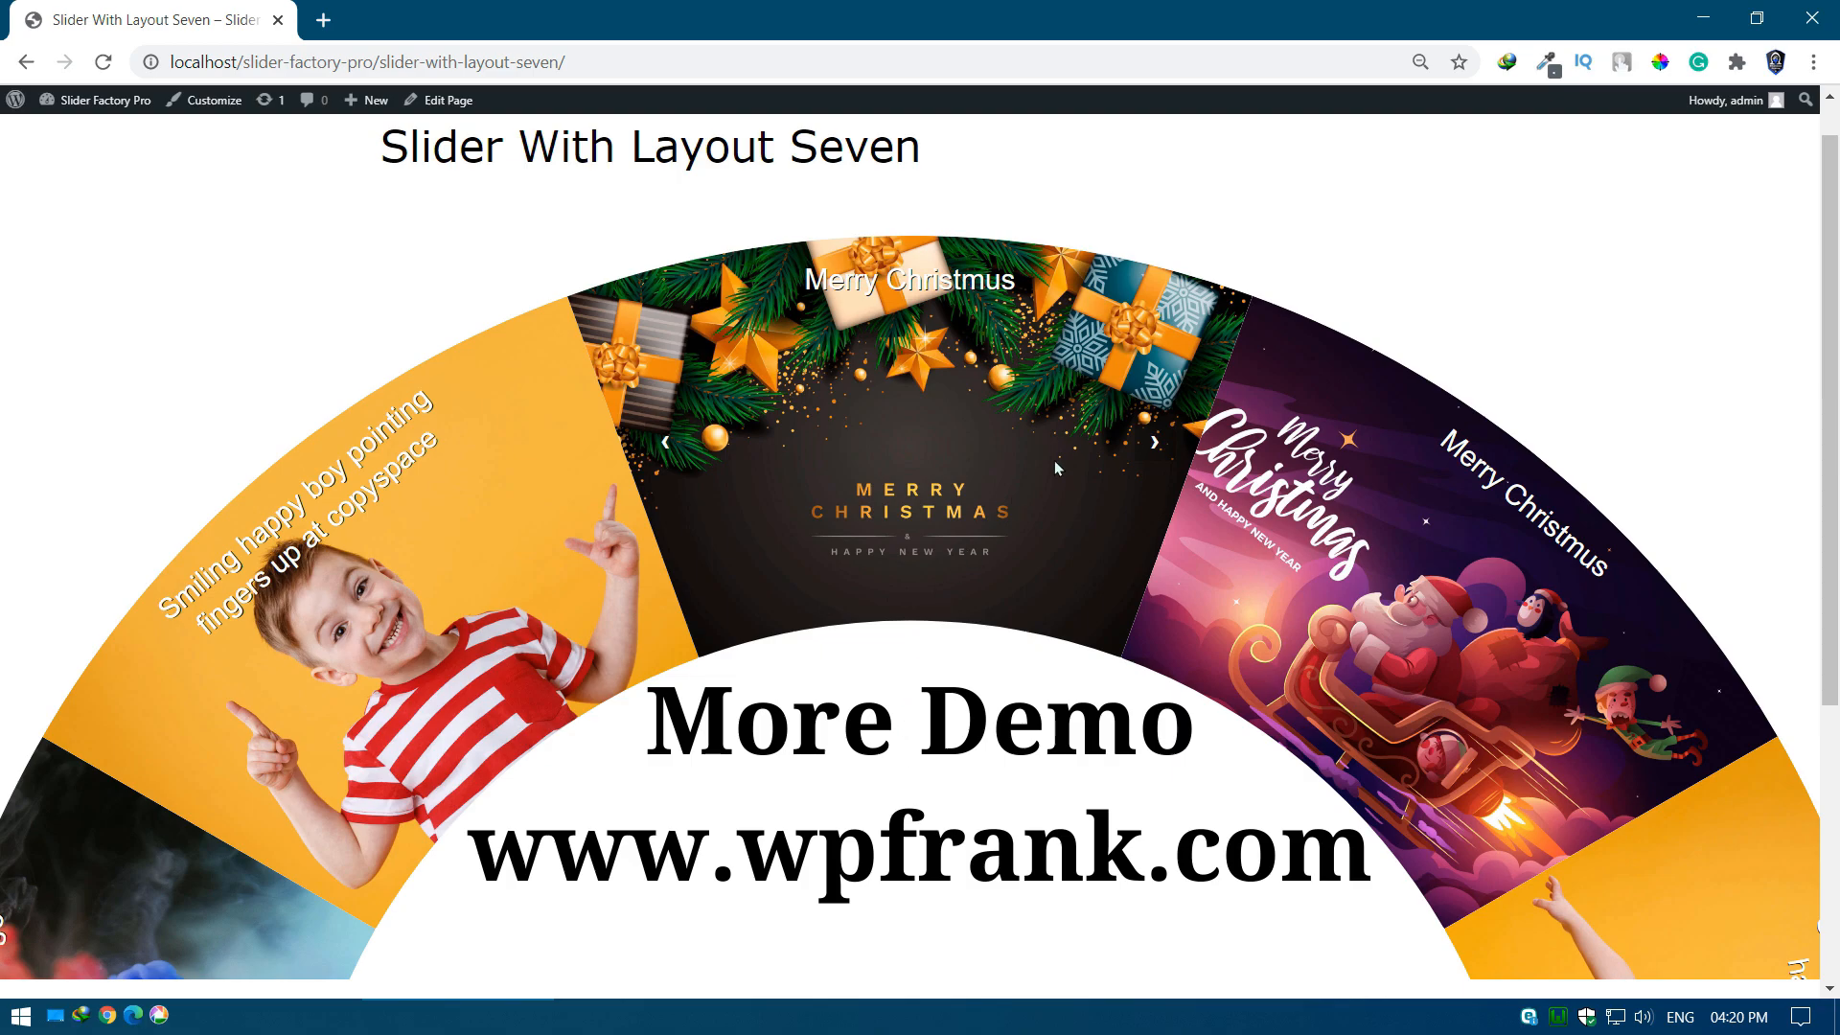
pyautogui.click(1157, 443)
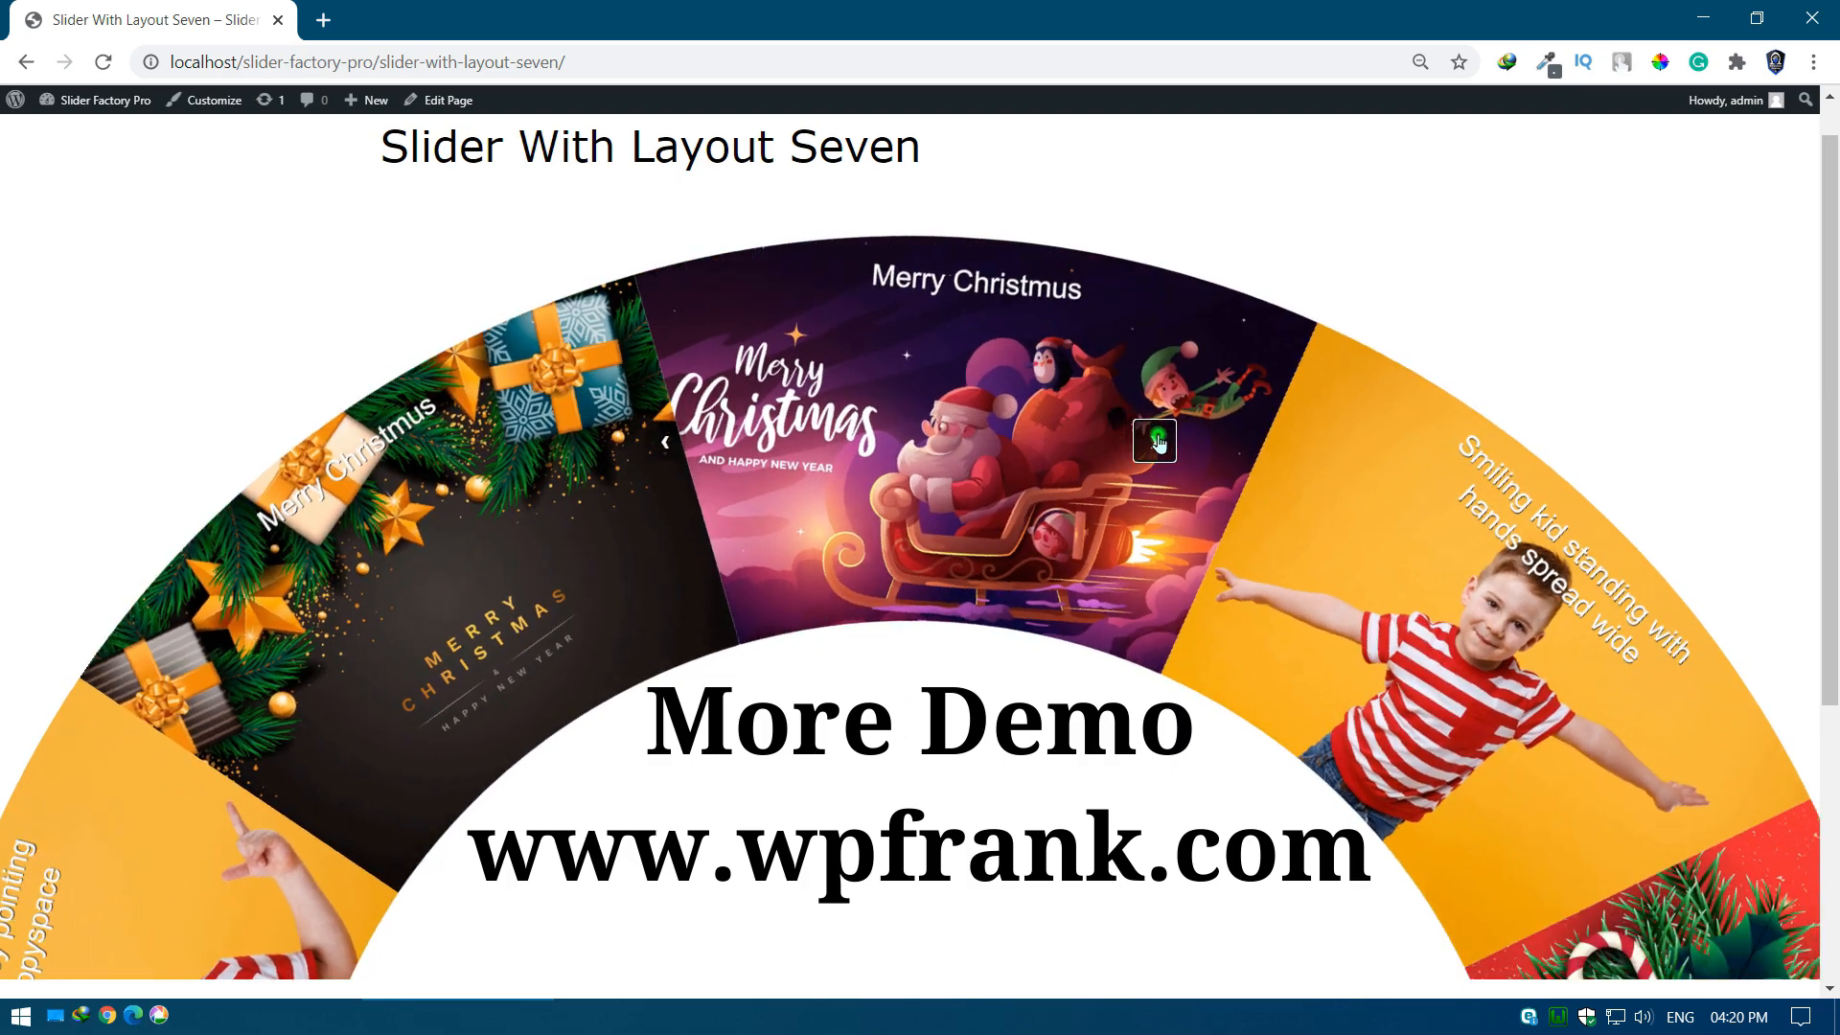
pyautogui.click(1156, 443)
pyautogui.click(1157, 443)
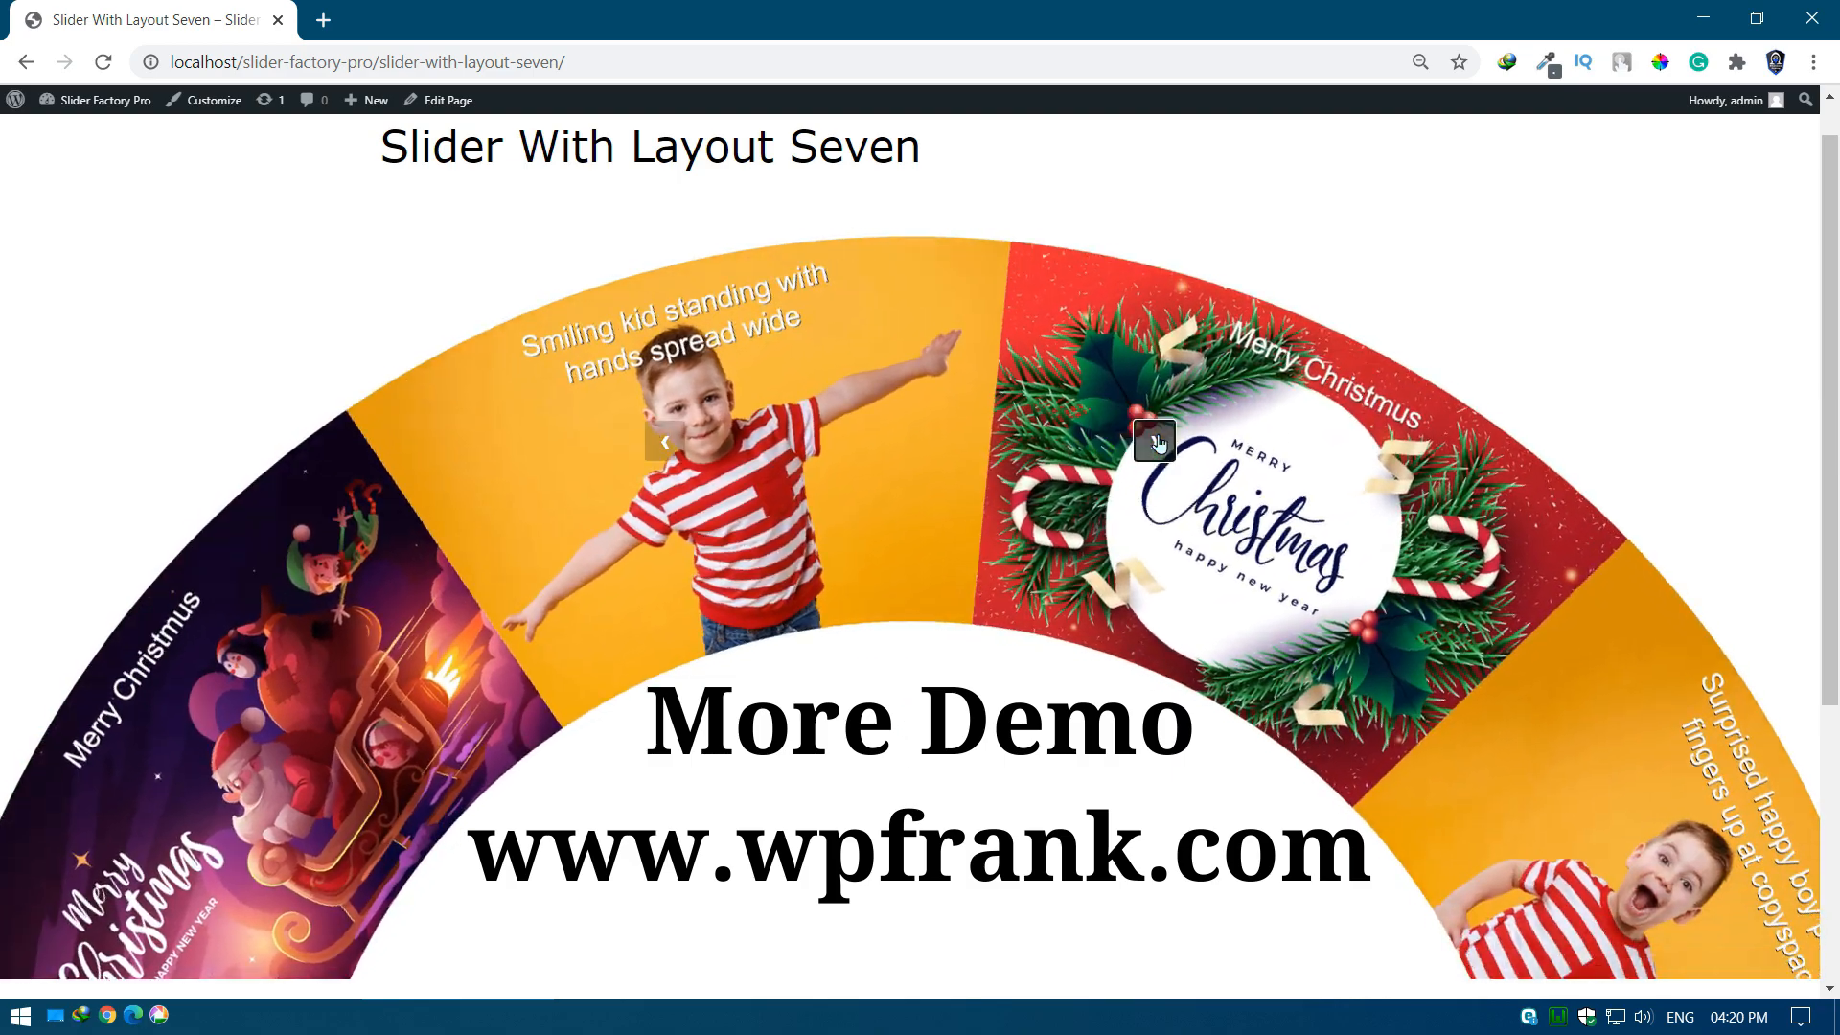
pyautogui.click(664, 445)
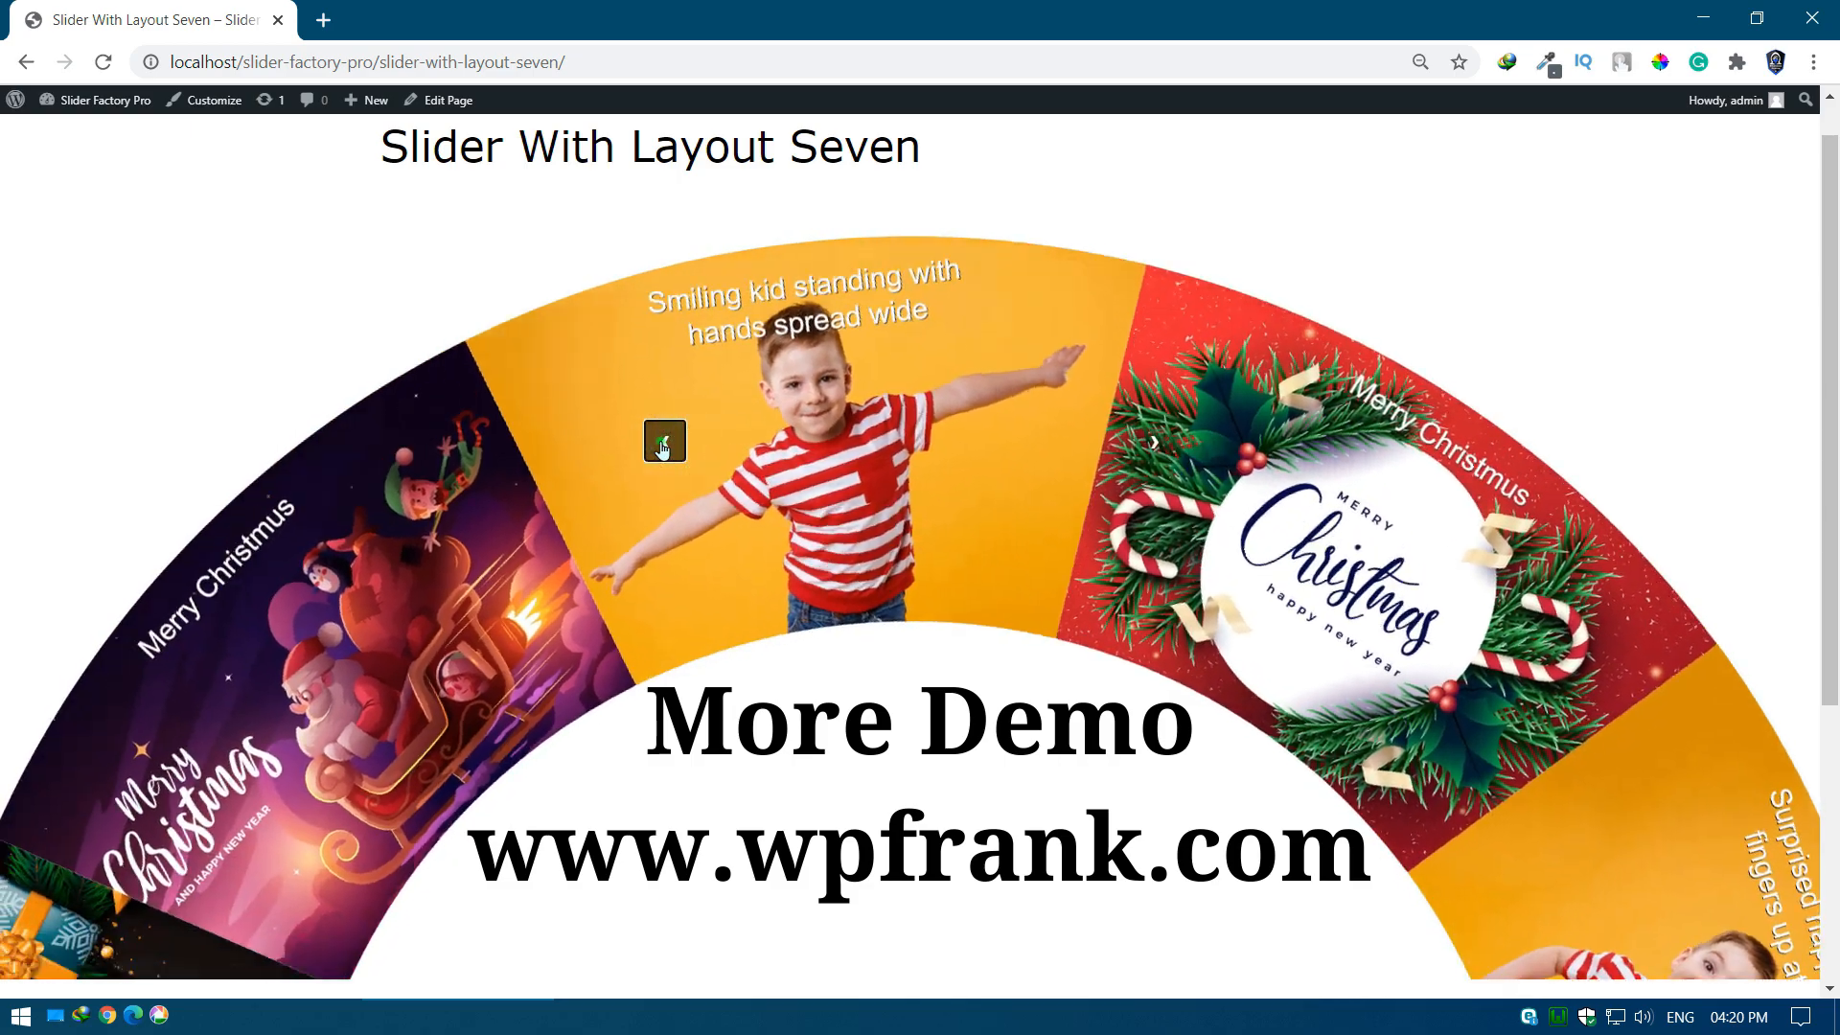
pyautogui.click(663, 443)
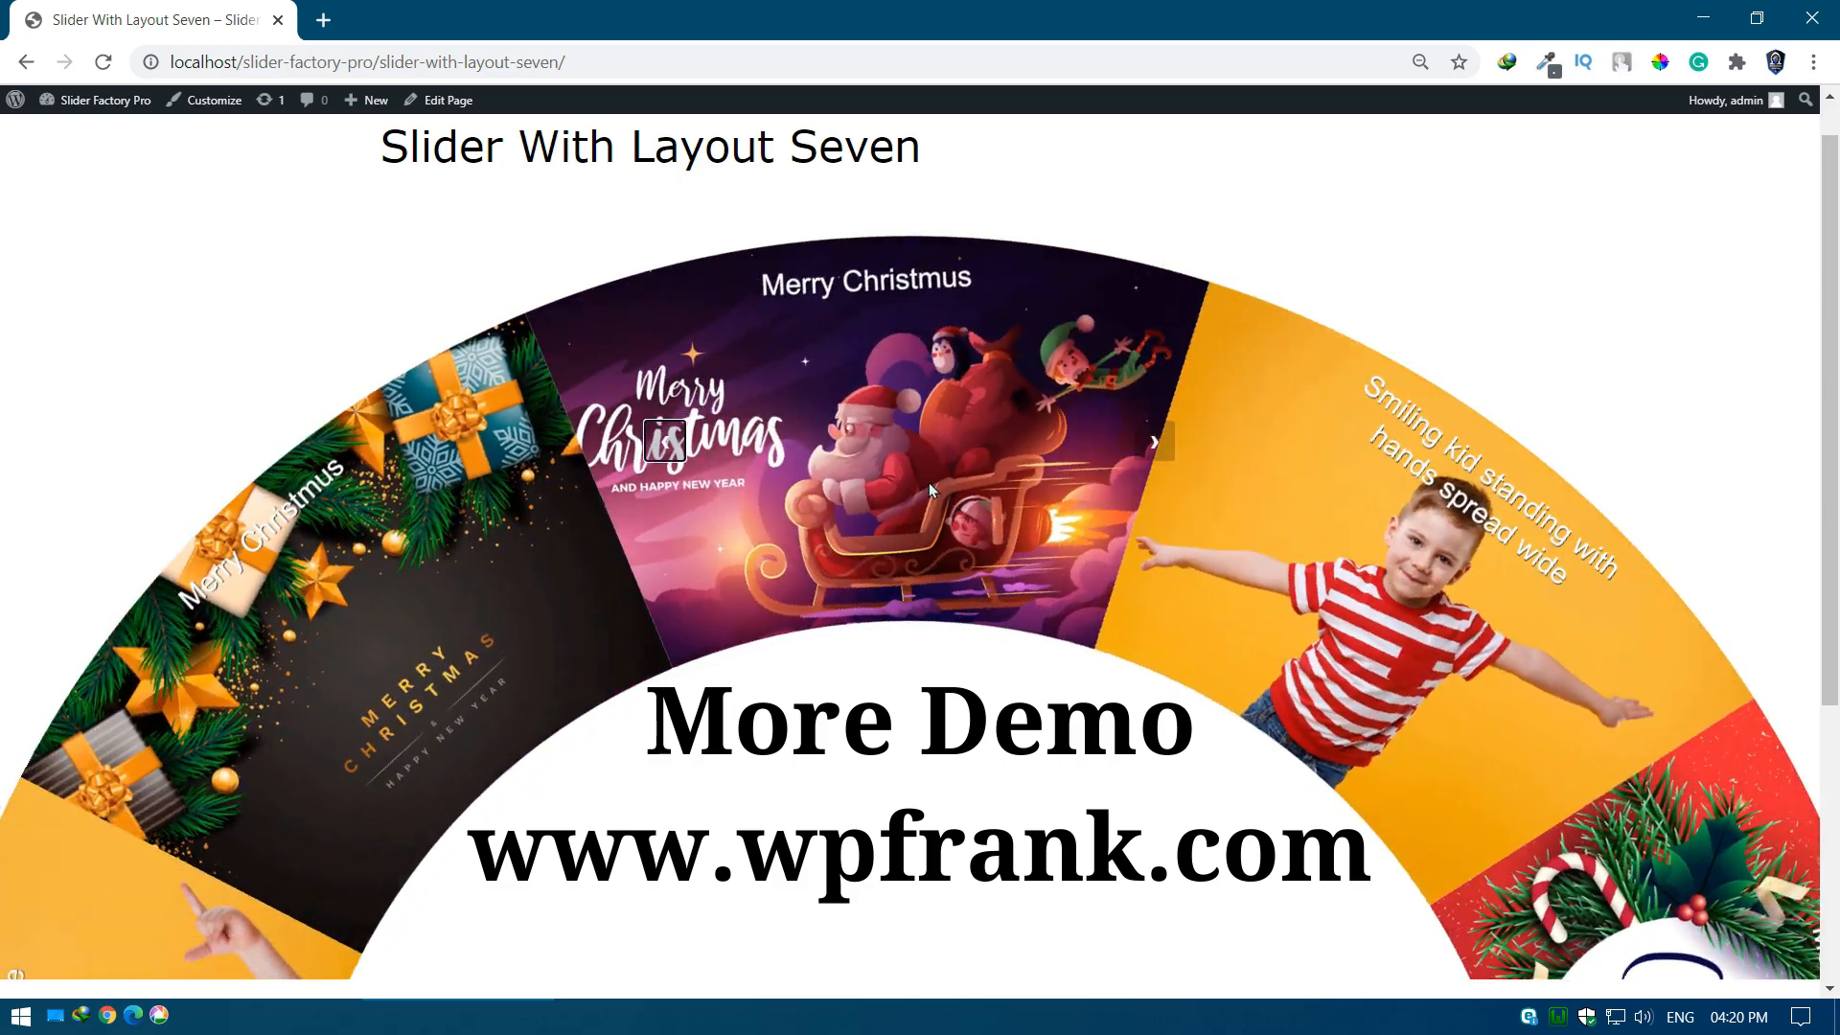
pyautogui.moveTo(929, 482); pyautogui.dragTo(1453, 589)
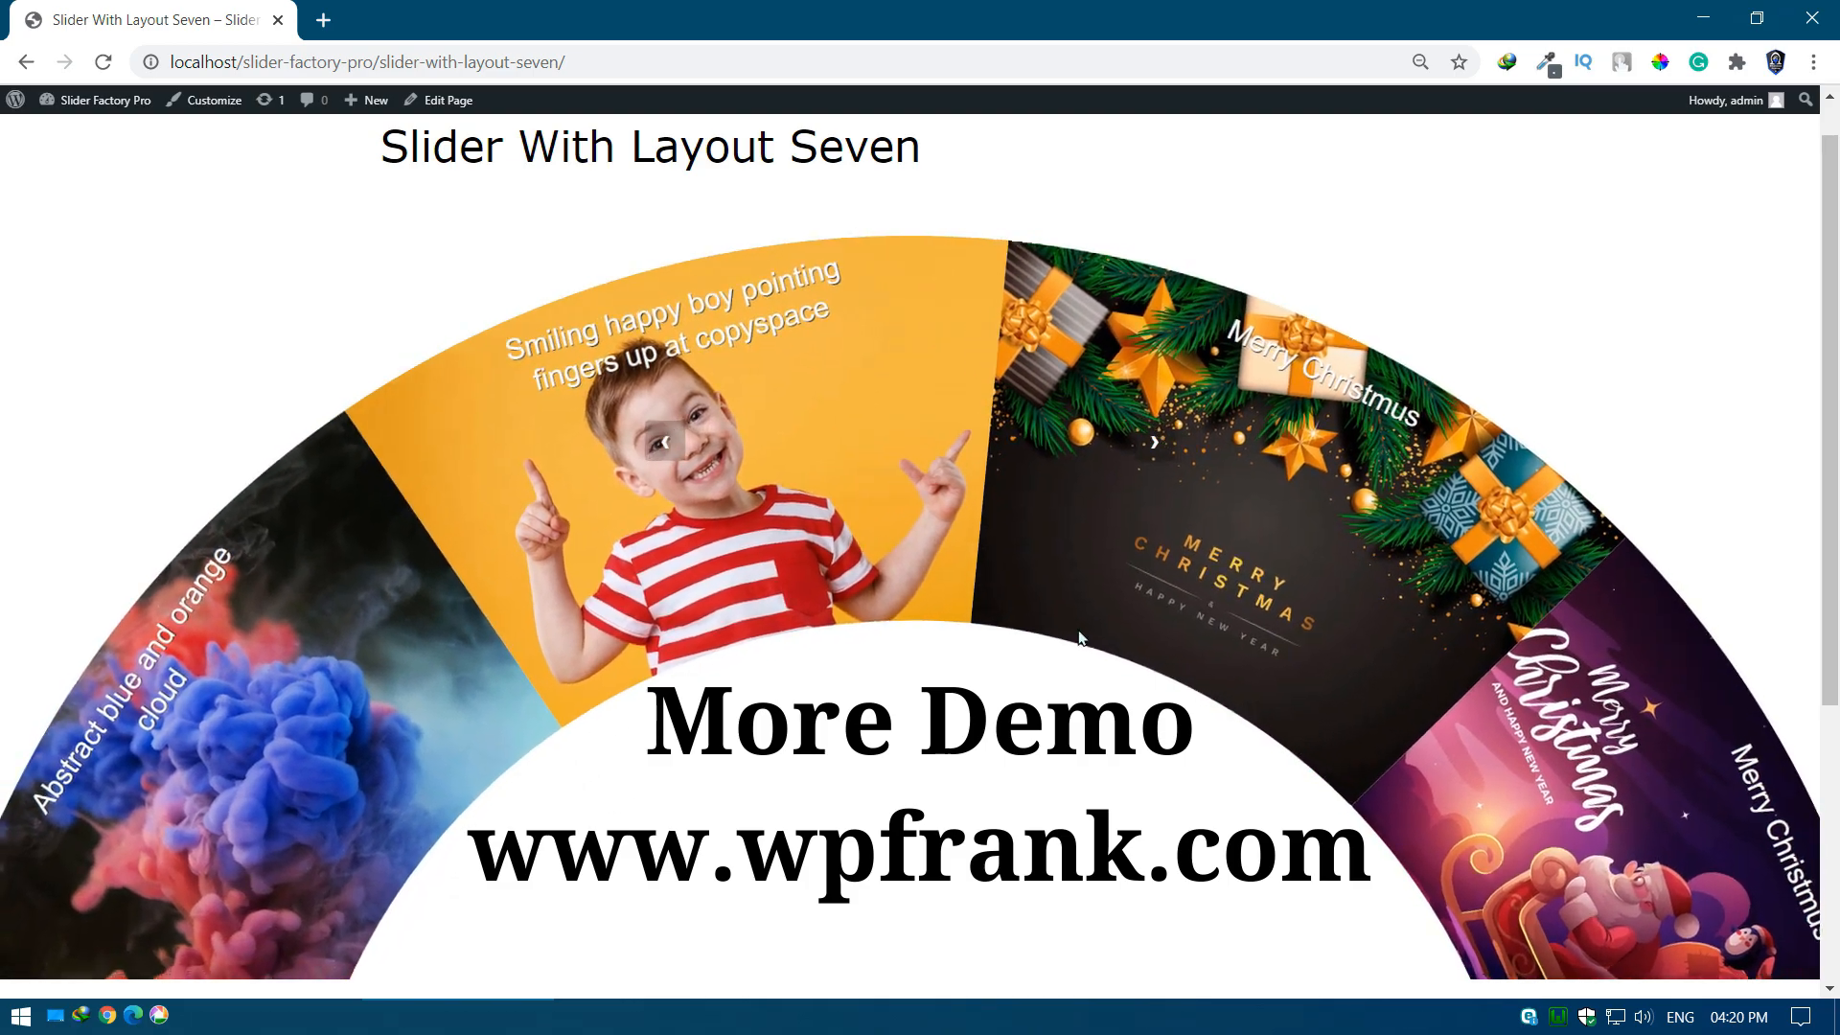
pyautogui.moveTo(232, 703); pyautogui.dragTo(1444, 844)
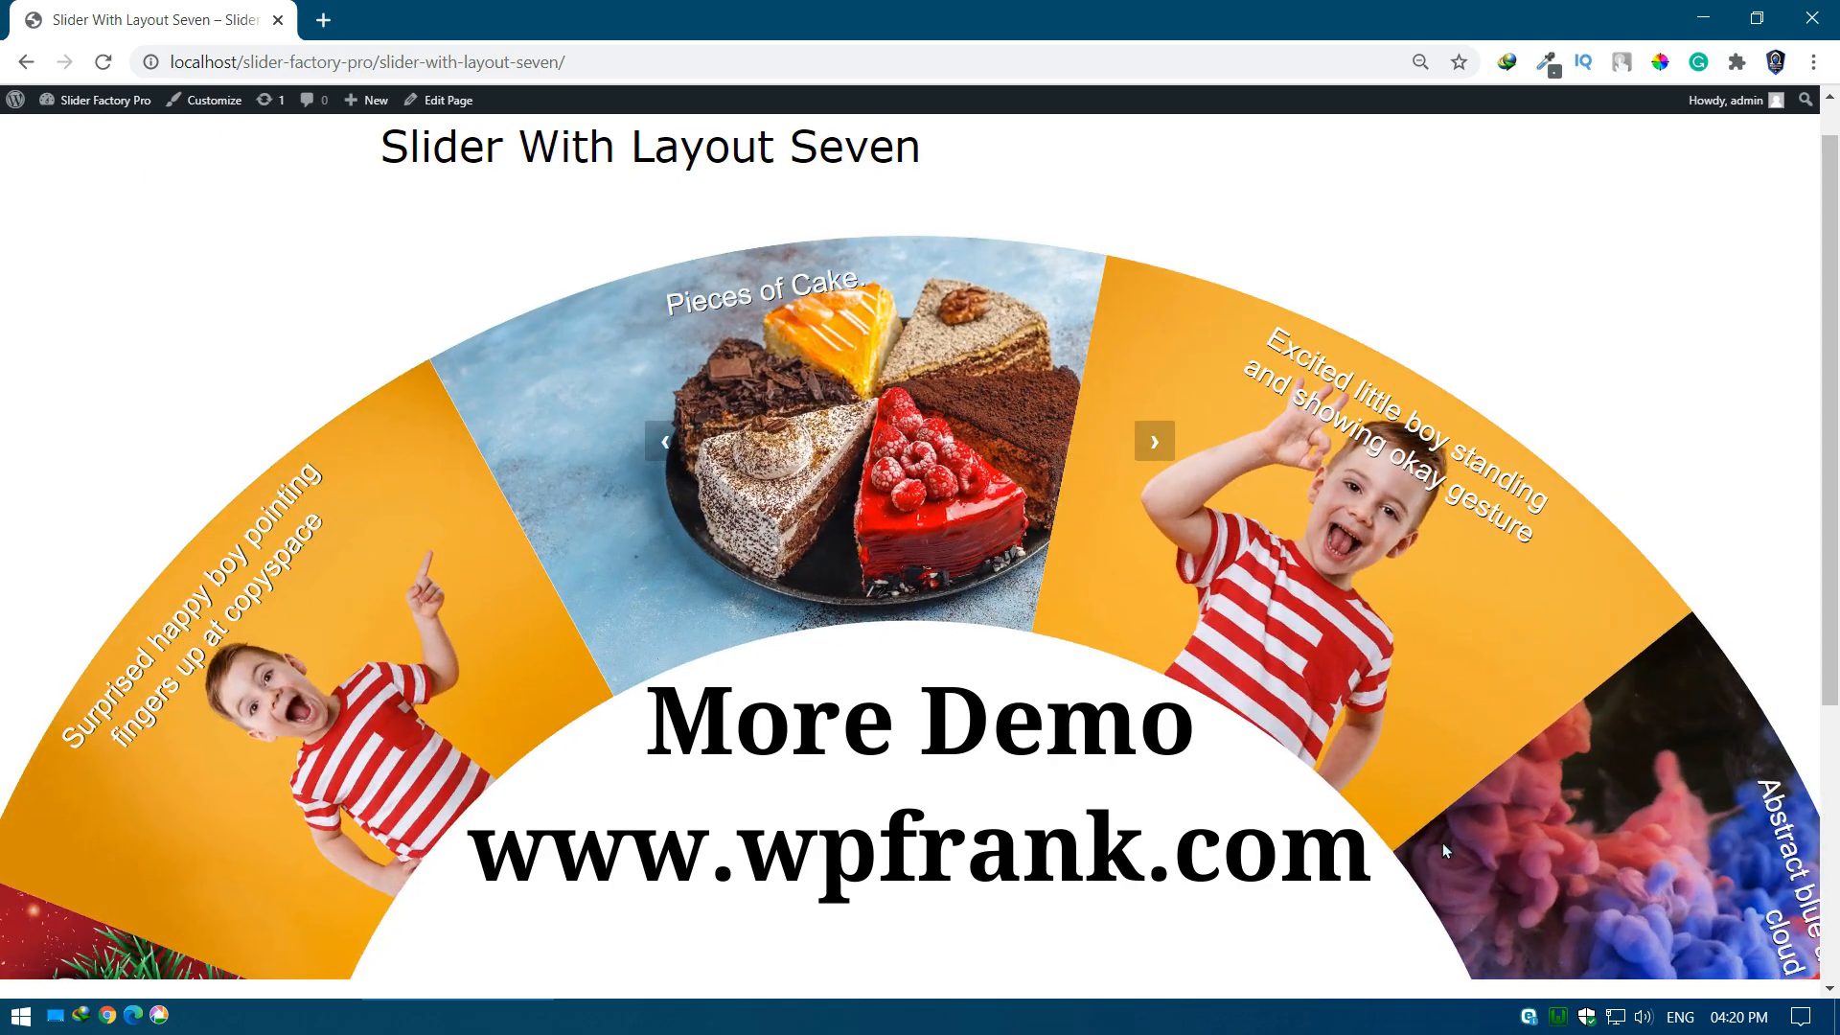
pyautogui.moveTo(252, 722); pyautogui.dragTo(1249, 809)
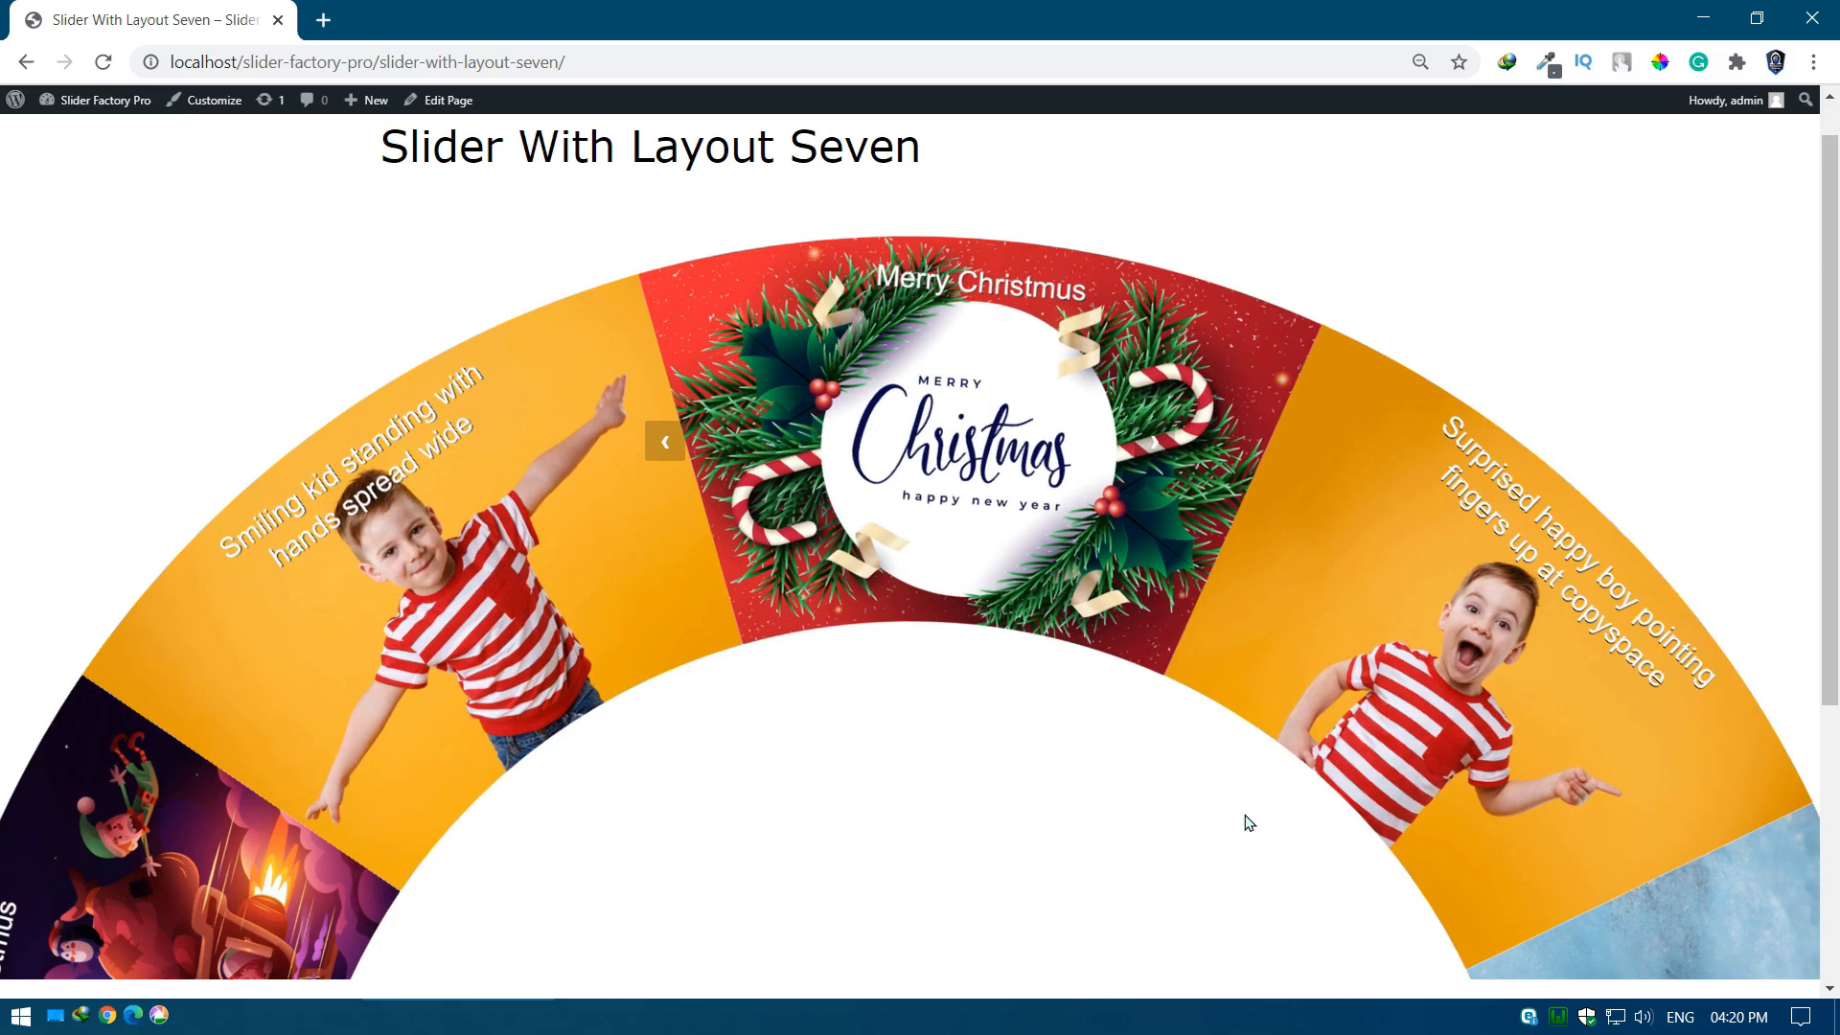